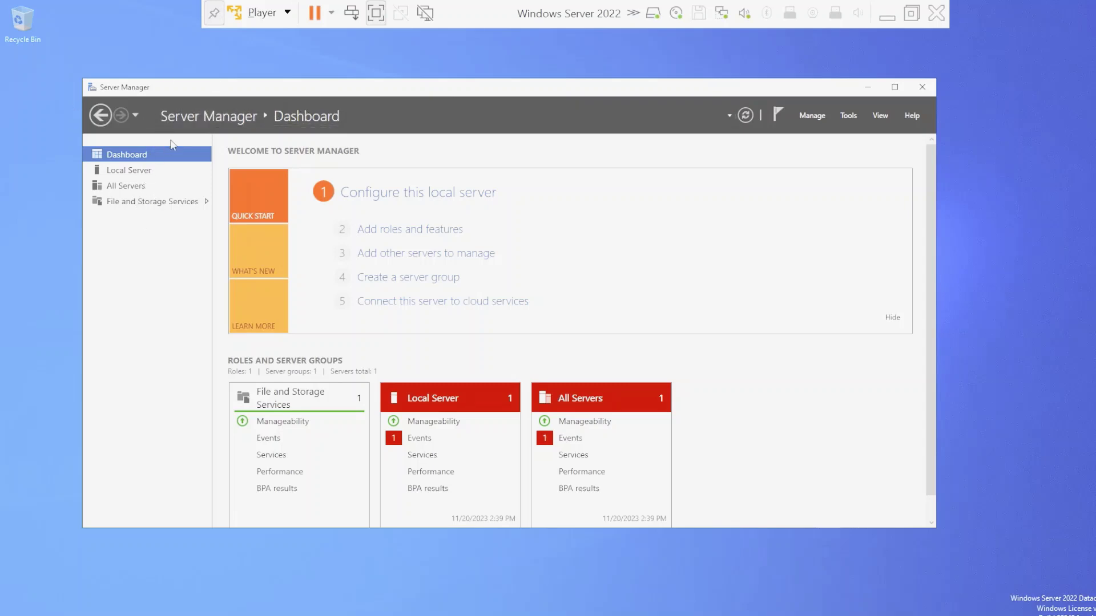
Open the network connections from the local server's Ethernet0 property
{"action": "left_click", "coordinate": [141, 172]}
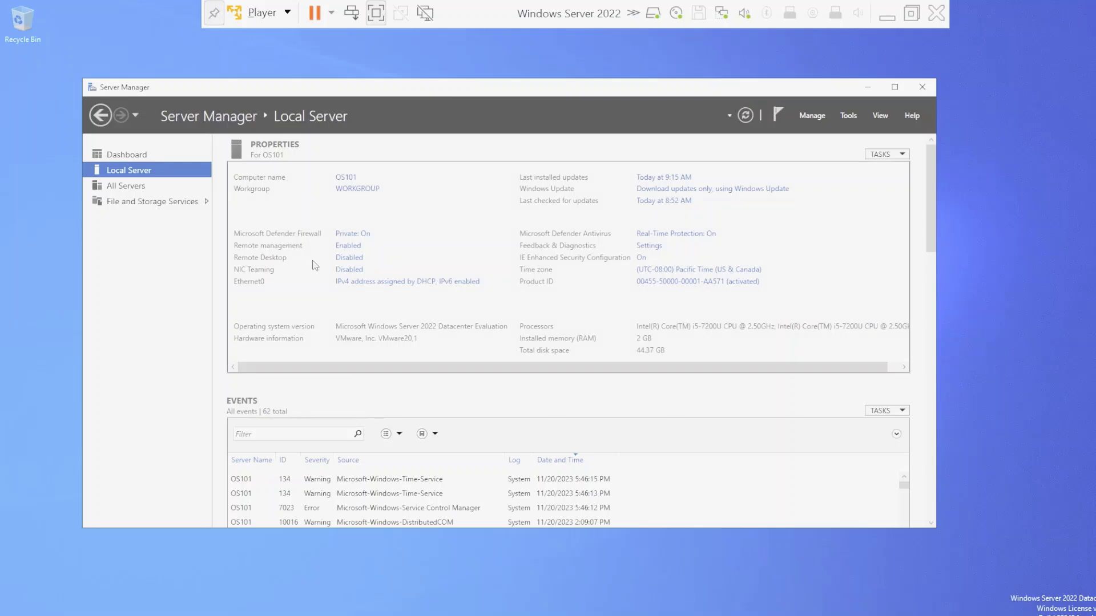
{"action": "left_click", "coordinate": [369, 284]}
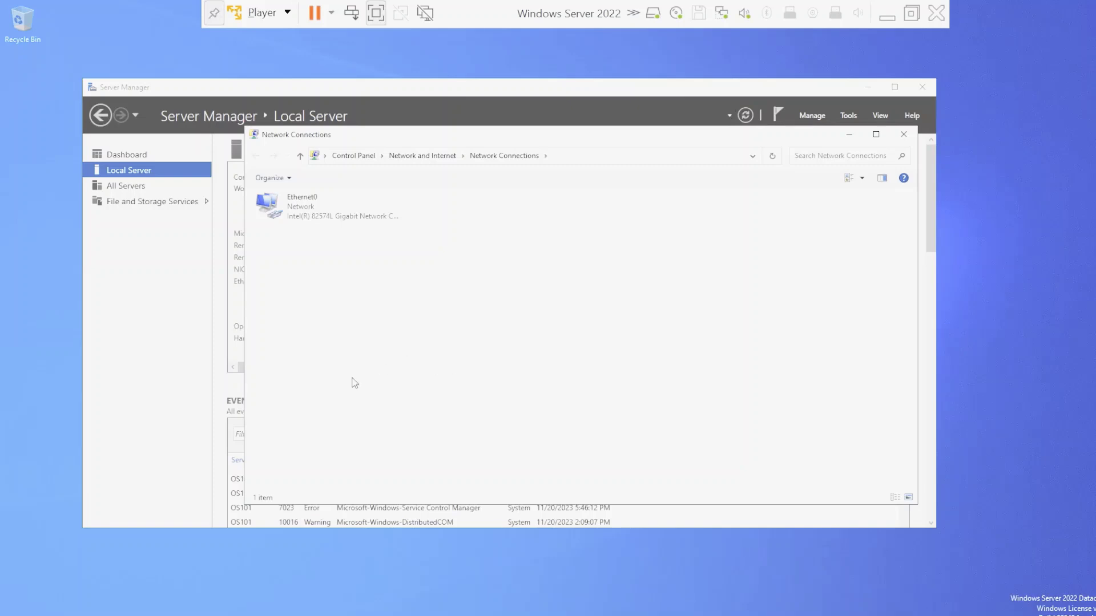
{"action": "left_click", "coordinate": [44, 615]}
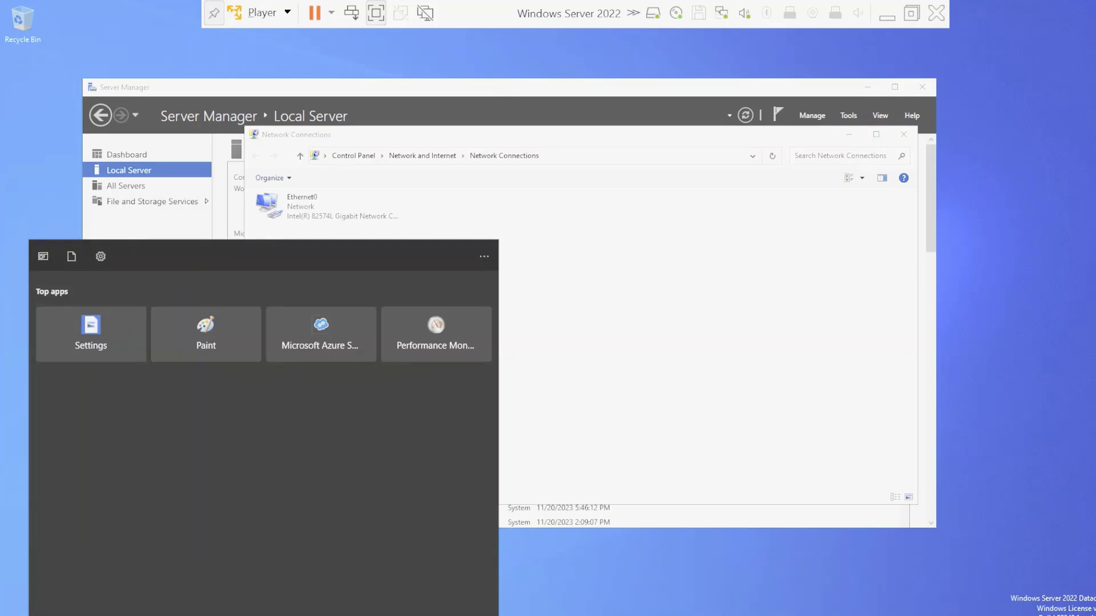
{"action": "type", "text": "view n"}
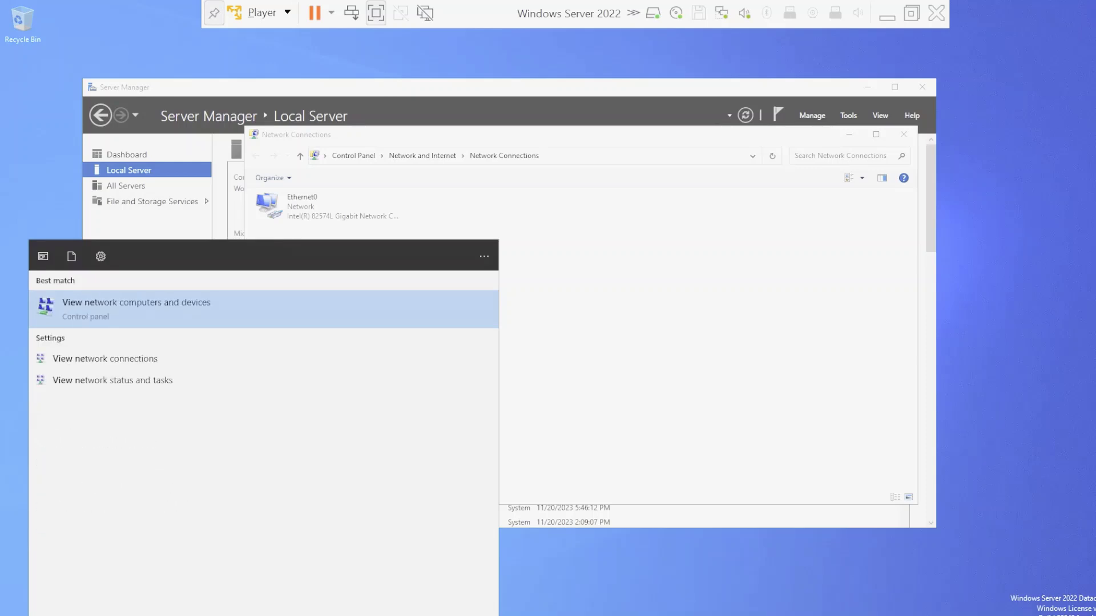
{"action": "key", "text": "Return"}
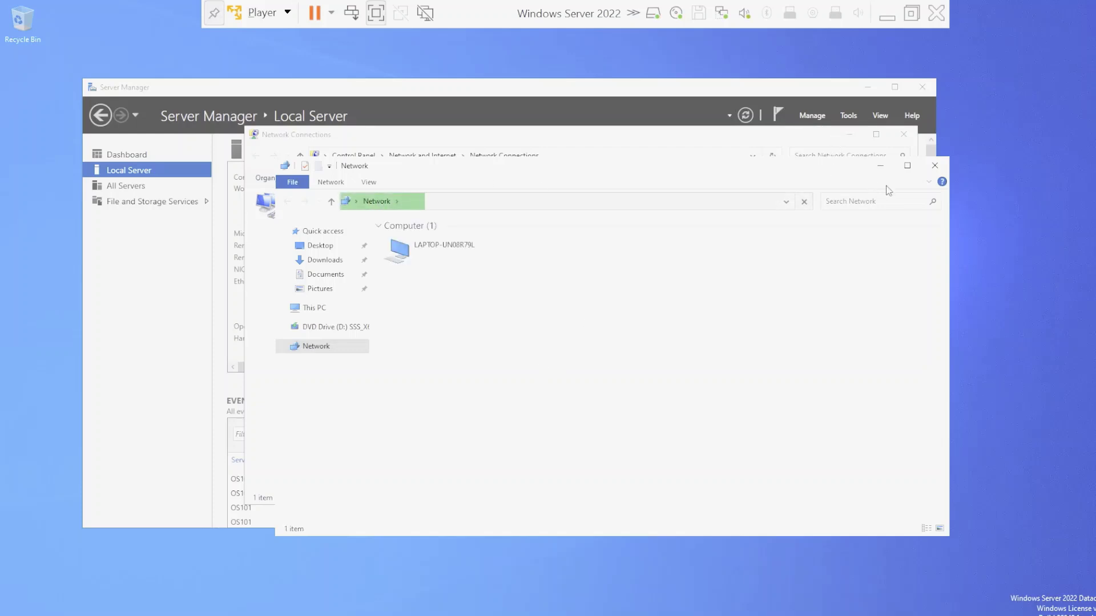
{"action": "left_click", "coordinate": [932, 166]}
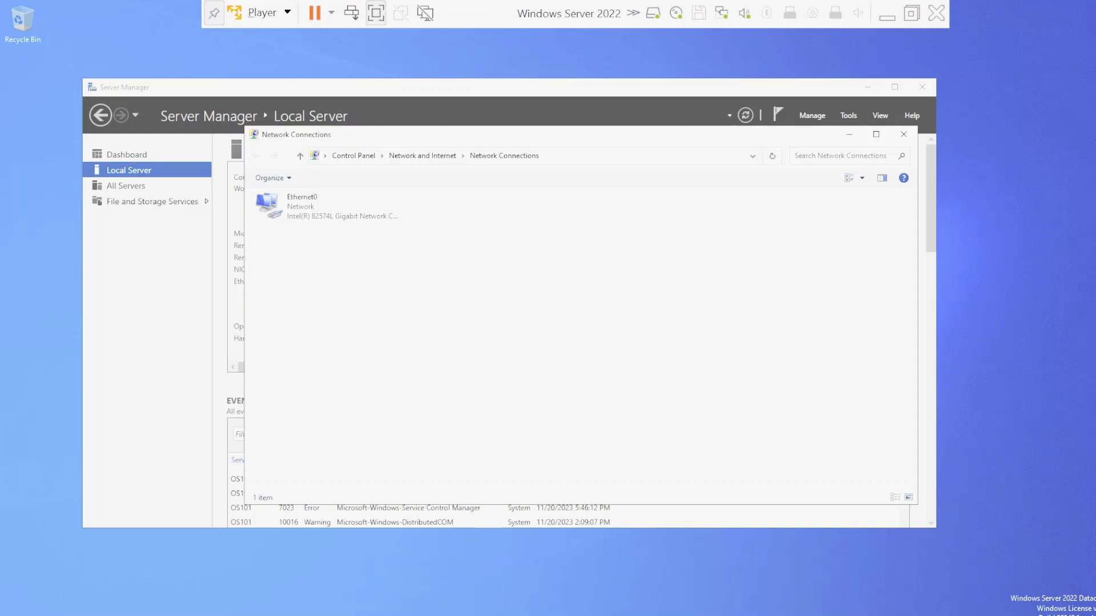
Search Windows for the "View network connections" setting and return to the network adapters
{"action": "key", "text": "super"}
{"action": "type", "text": "vie"}
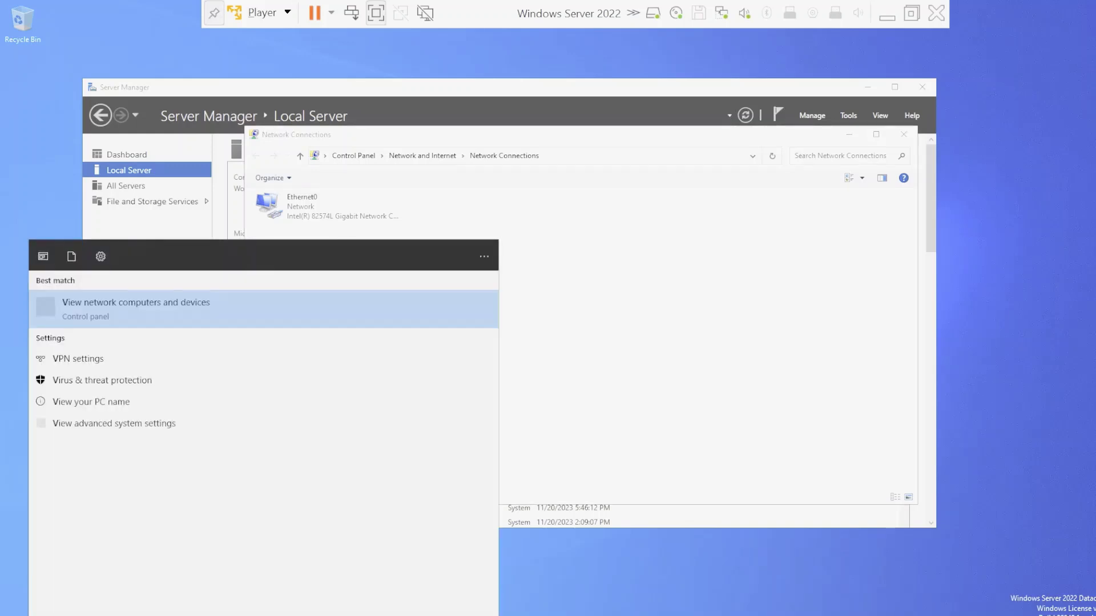
{"action": "type", "text": " network"}
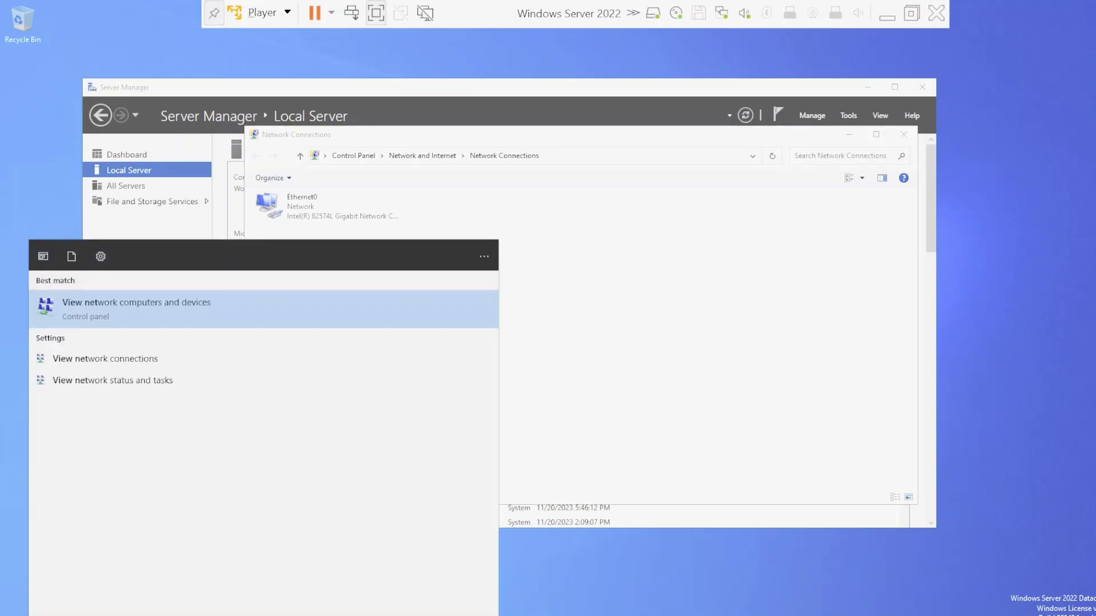
{"action": "type", "text": " conne"}
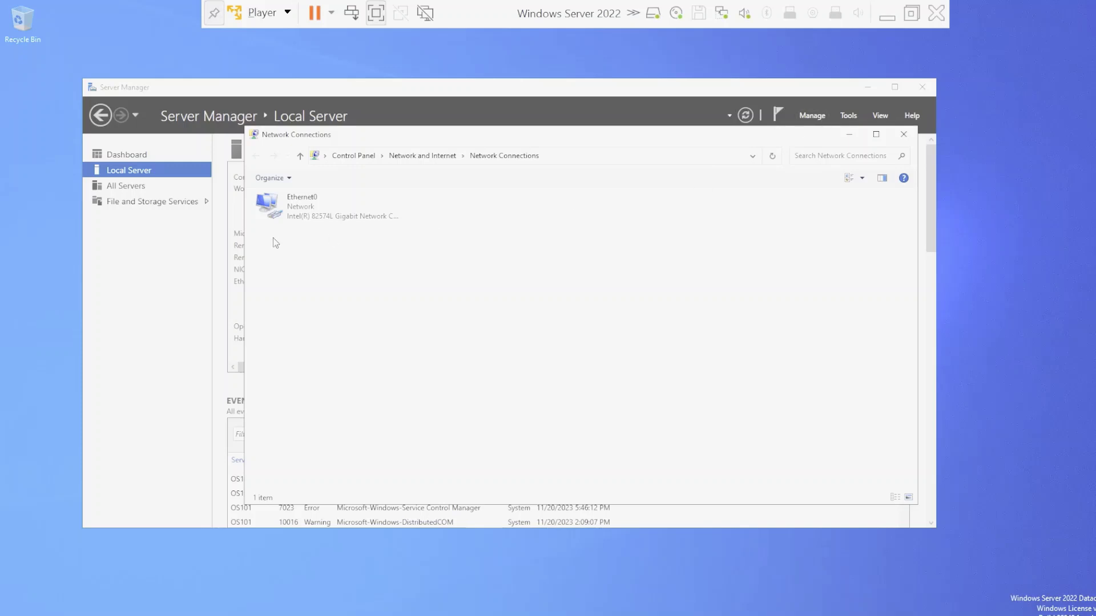
Open the Internet Protocol Version 4 (TCP/IPv4) properties of the Ethernet0 adapter
{"action": "left_click", "coordinate": [306, 212]}
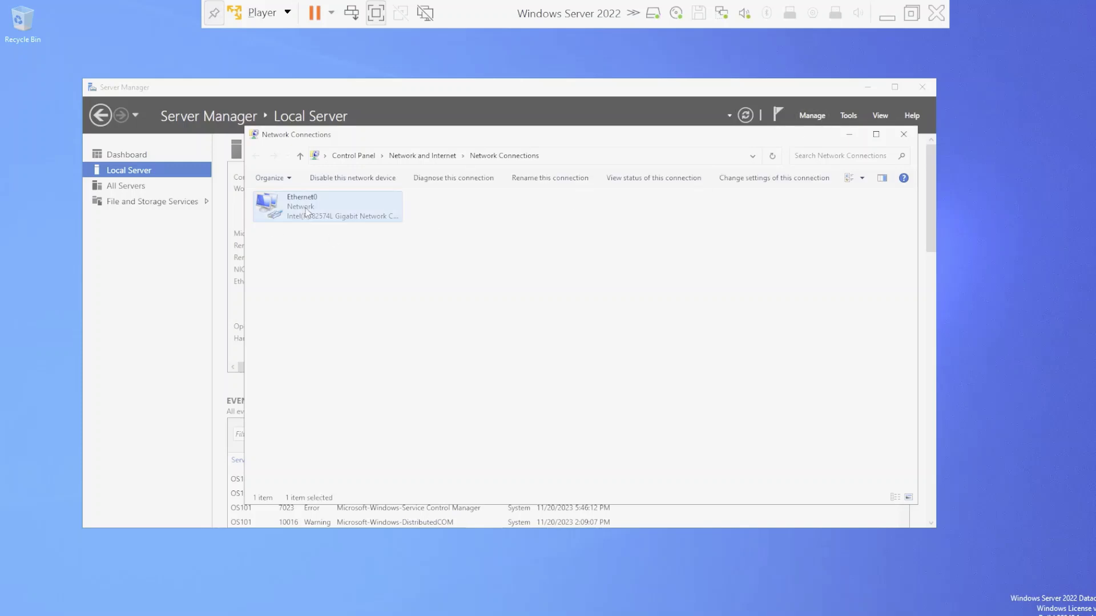
{"action": "right_click", "coordinate": [306, 212]}
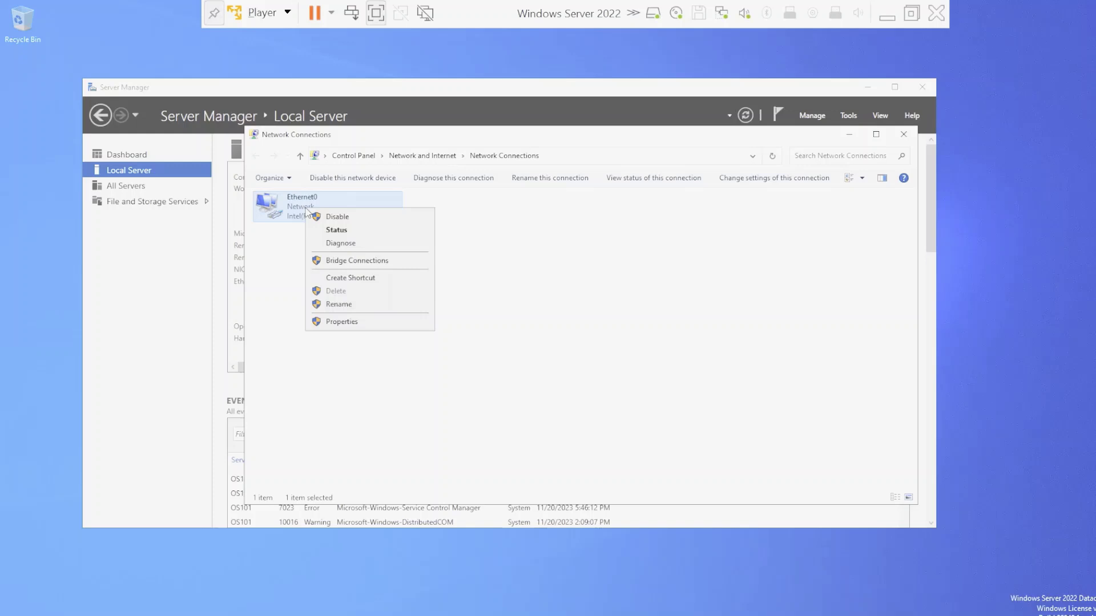
{"action": "left_click", "coordinate": [376, 327]}
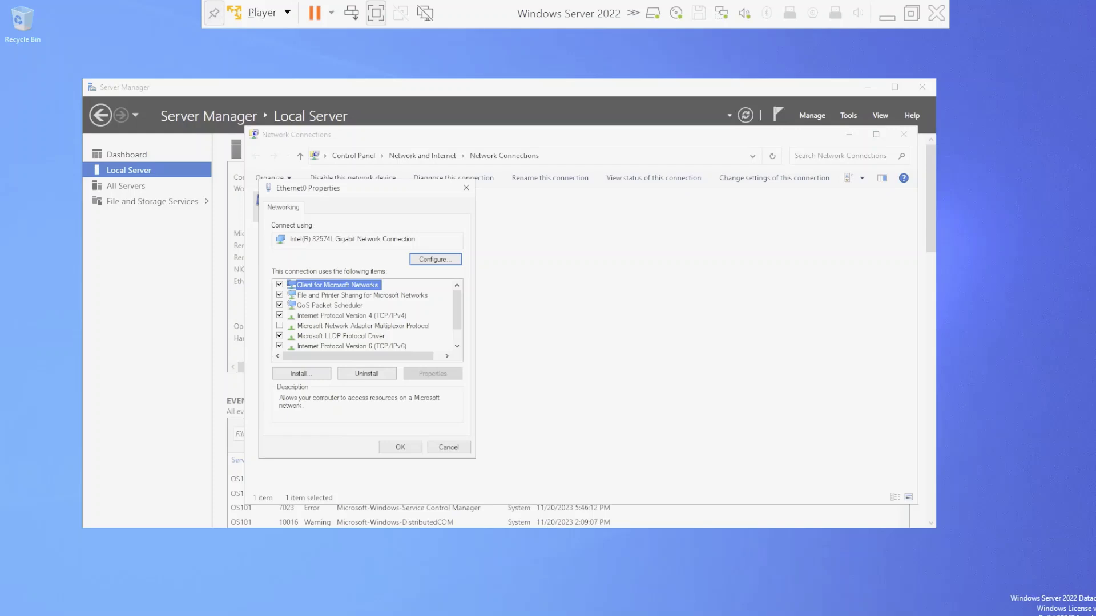
{"action": "left_click", "coordinate": [325, 318]}
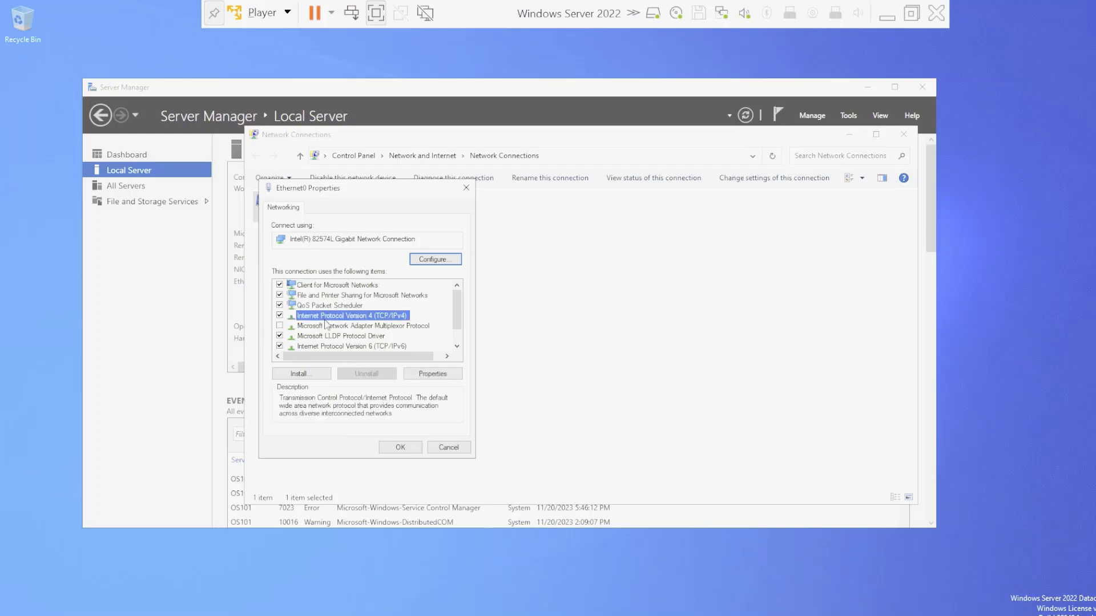
{"action": "left_click", "coordinate": [427, 374]}
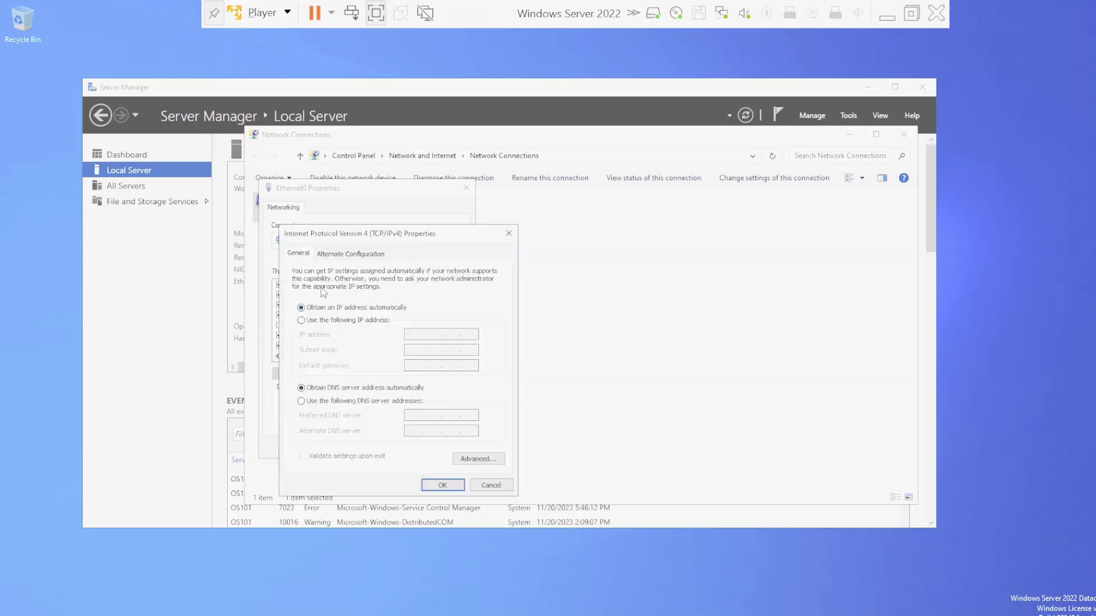
Assign the static IP address 192.168.163.133, fill in the subnet mask, and enter a default gateway on the 192.168.163 network
{"action": "left_click", "coordinate": [346, 322]}
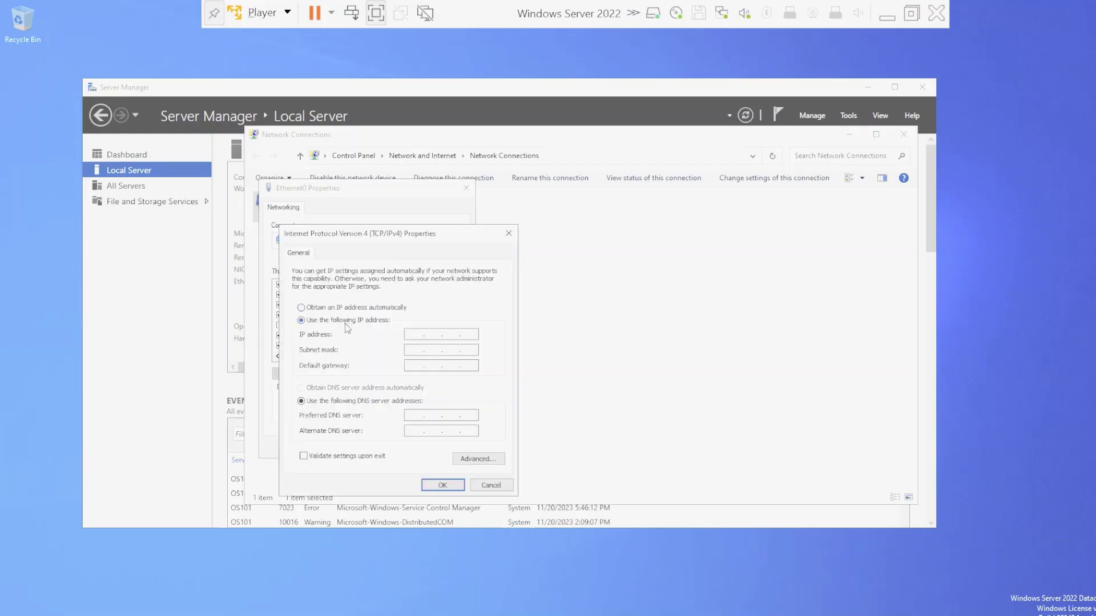
{"action": "left_click", "coordinate": [413, 334]}
{"action": "type", "text": "192 . 168 . 163 . 133"}
{"action": "left_click", "coordinate": [429, 349]}
{"action": "left_click", "coordinate": [419, 363]}
{"action": "type", "text": "192 . 168 . "}
{"action": "type", "text": "1"}
{"action": "type", "text": "63"}
Set the preferred DNS server to 127.0.0.1 and apply the Ethernet0 adapter settings
{"action": "type", "text": "12"}
{"action": "type", "text": "7 . "}
{"action": "type", "text": "00"}
{"action": "key", "text": "BackSpace"}
{"action": "left_click", "coordinate": [449, 415]}
{"action": "type", "text": "0 ."}
{"action": "left_click", "coordinate": [471, 415]}
{"action": "type", "text": "1"}
{"action": "left_click", "coordinate": [443, 486]}
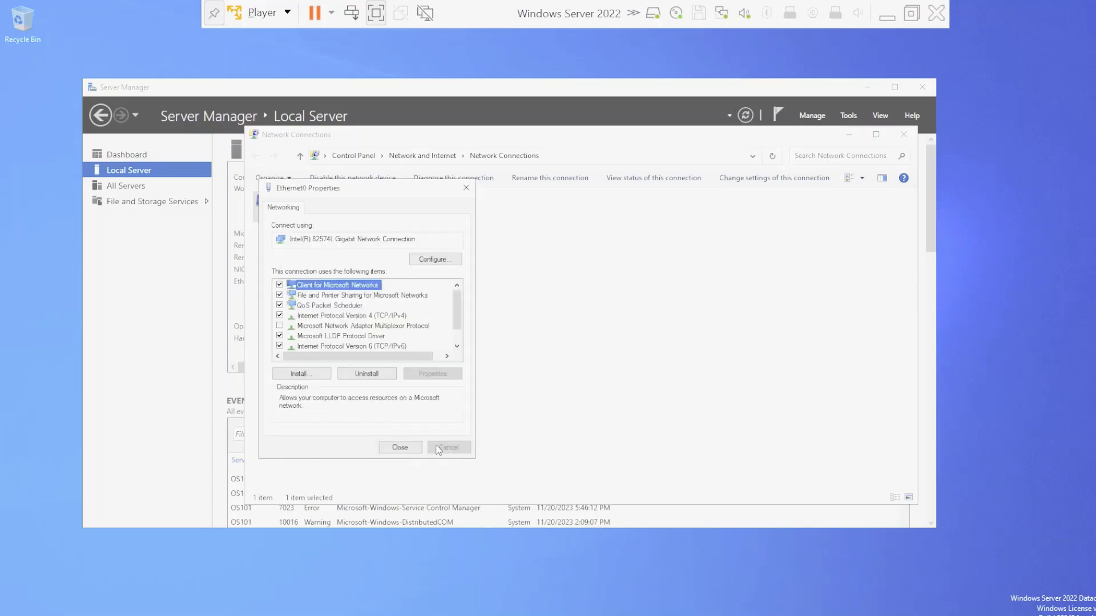
{"action": "left_click", "coordinate": [404, 446]}
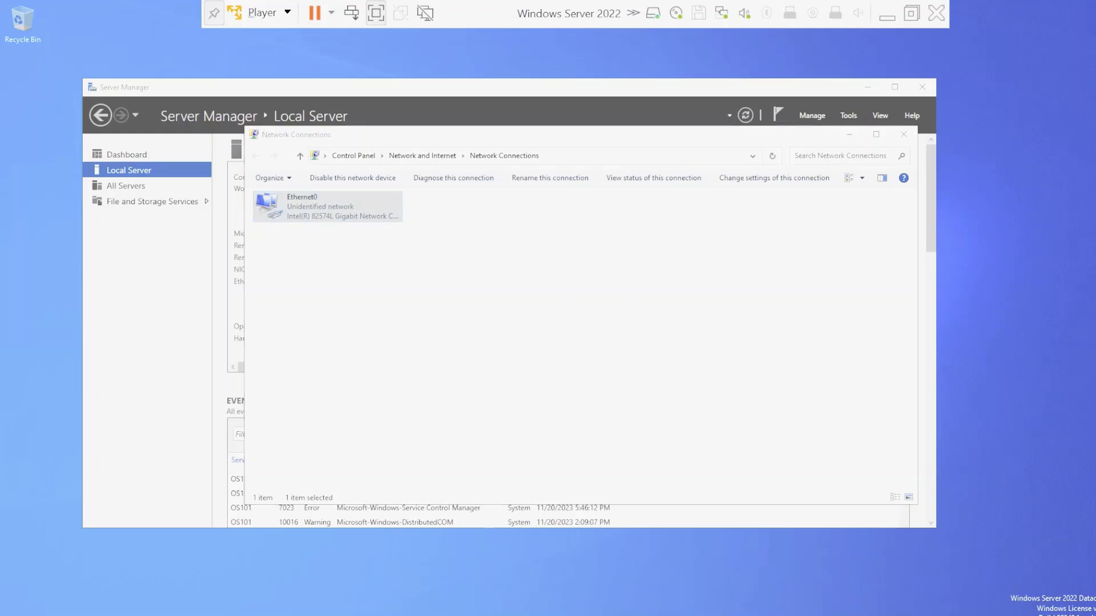
Restart the server, giving Other (Planned) as the reason
{"action": "key", "text": "super"}
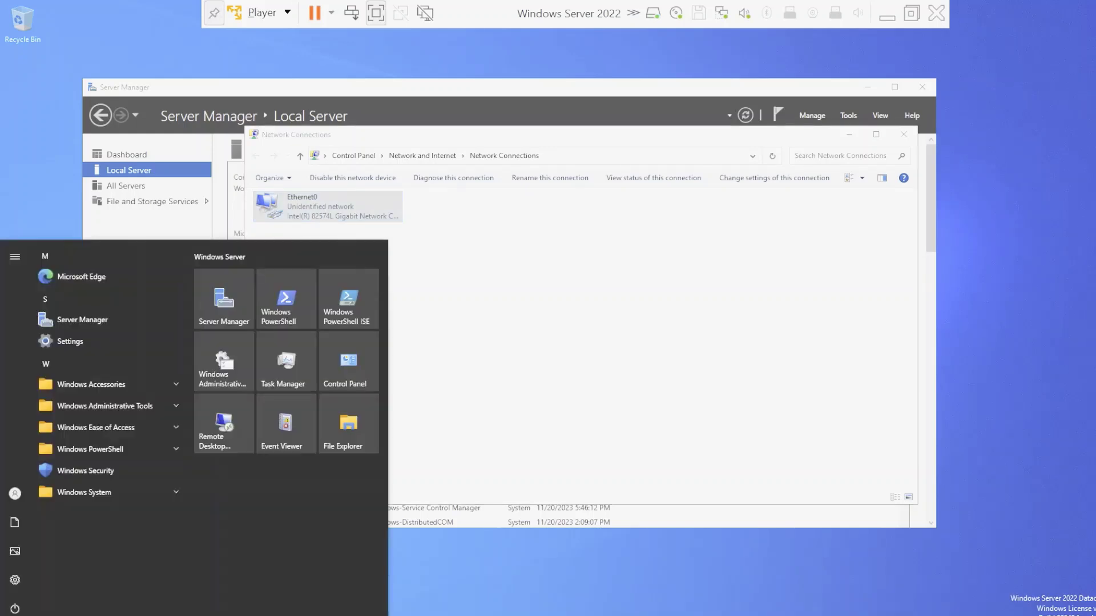
{"action": "left_click", "coordinate": [14, 608]}
{"action": "left_click", "coordinate": [47, 573]}
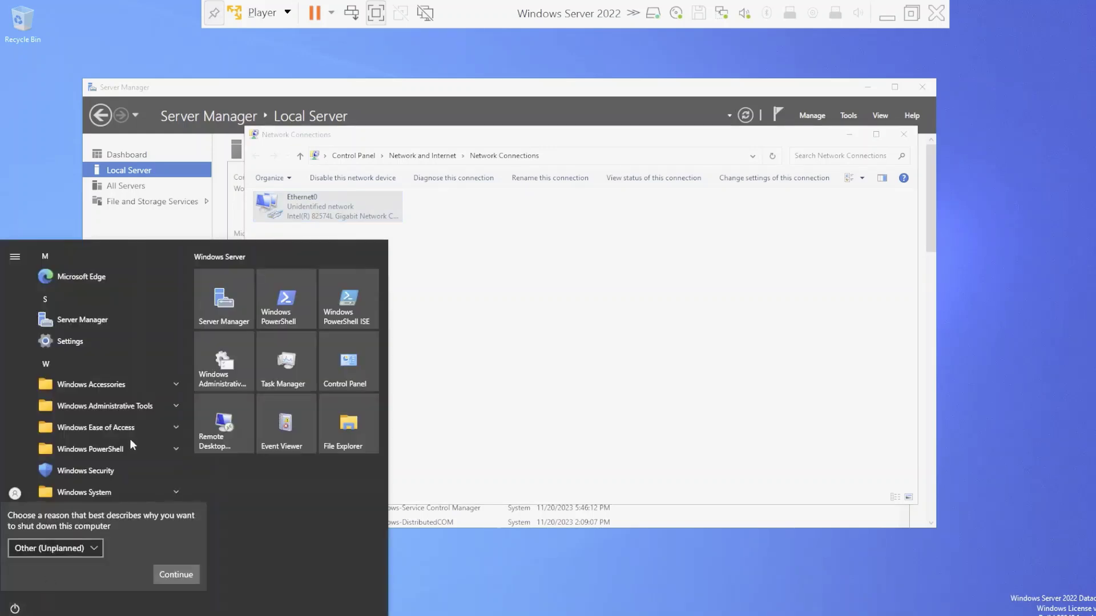
{"action": "left_click", "coordinate": [57, 547]}
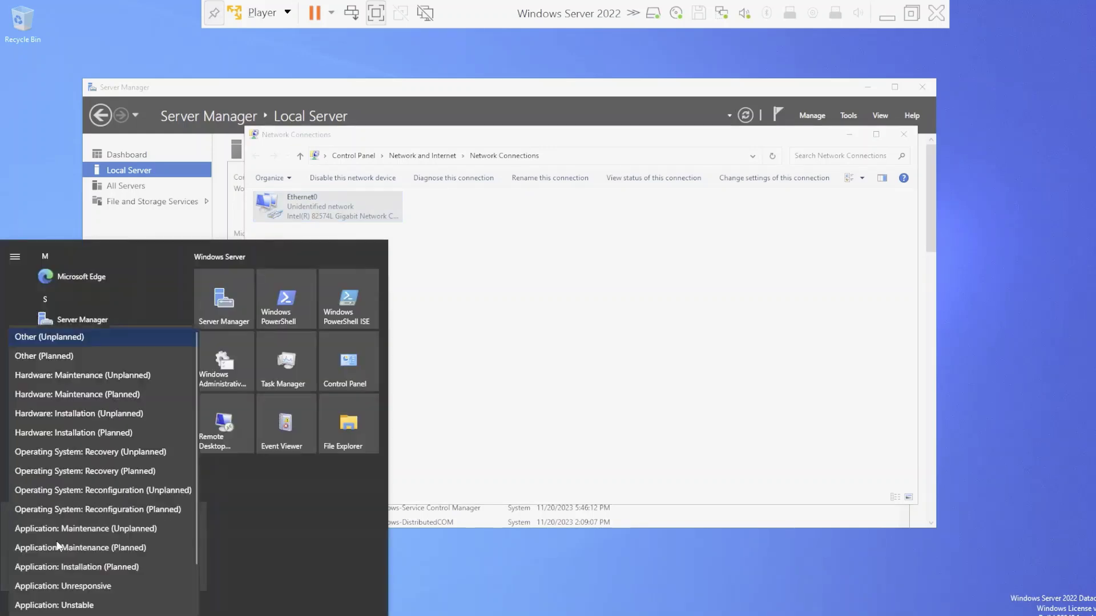
{"action": "left_click", "coordinate": [108, 351]}
{"action": "left_click", "coordinate": [174, 574]}
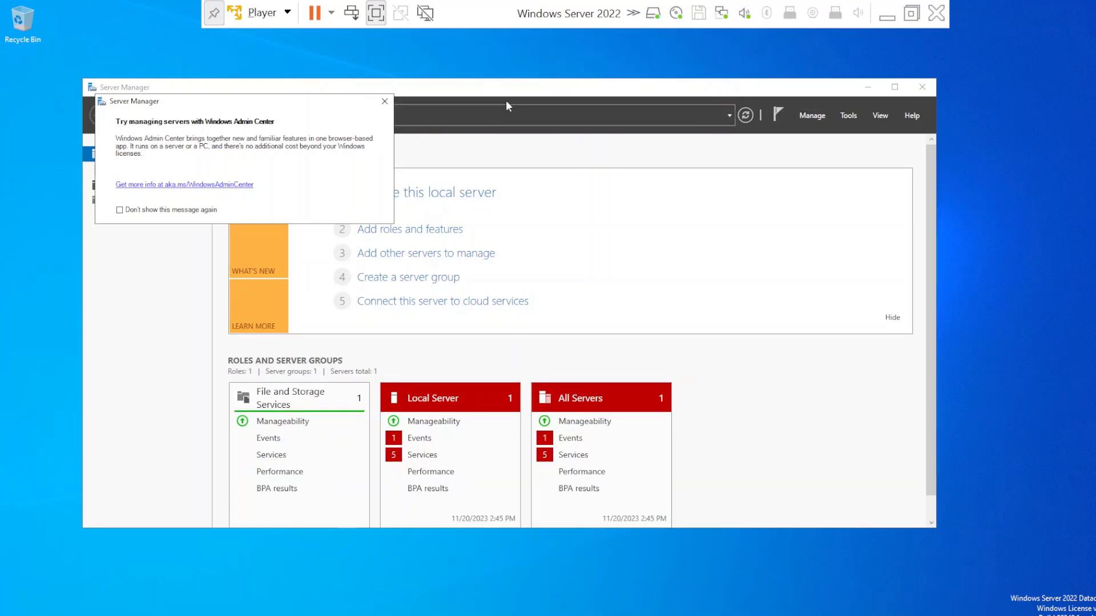
Dismiss the Windows Admin Center message and start adding roles with a role-based installation on server OS101.Demo.lab
{"action": "left_click", "coordinate": [384, 102]}
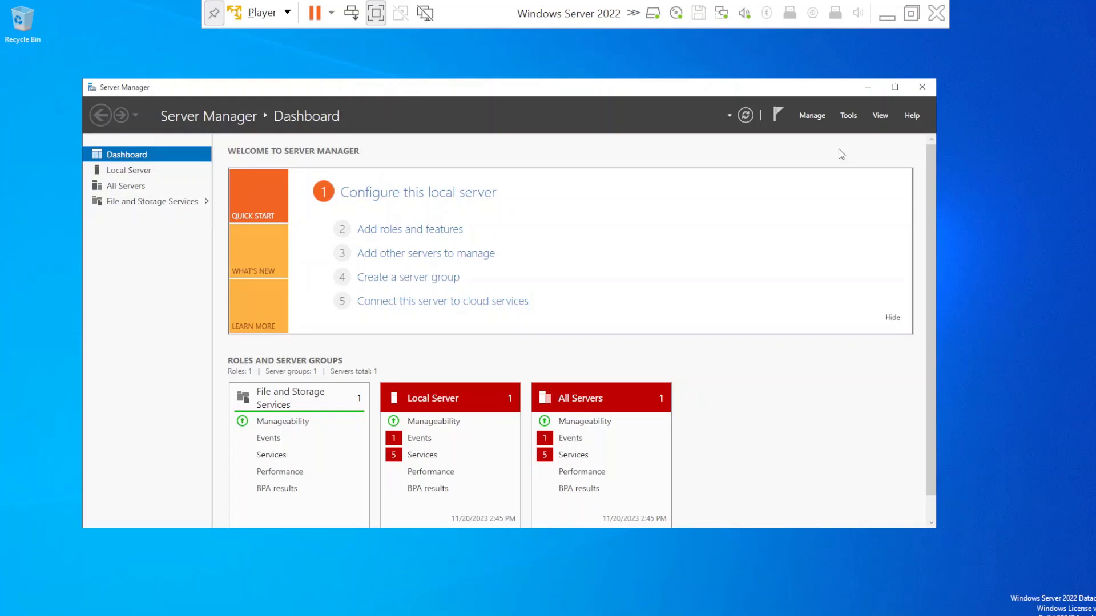
{"action": "left_click", "coordinate": [820, 115]}
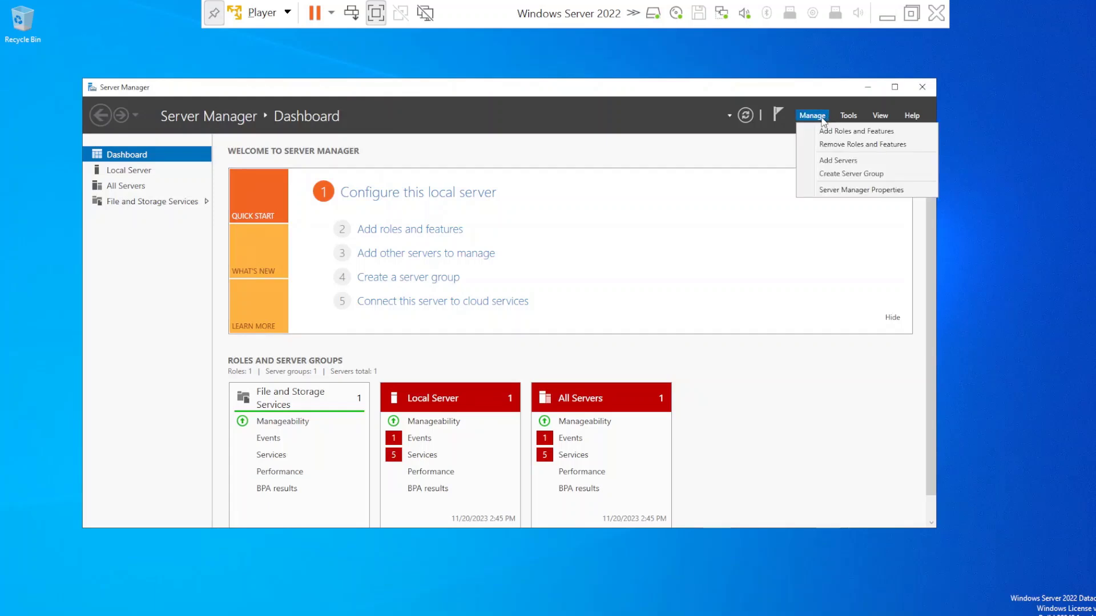
{"action": "left_click", "coordinate": [832, 132]}
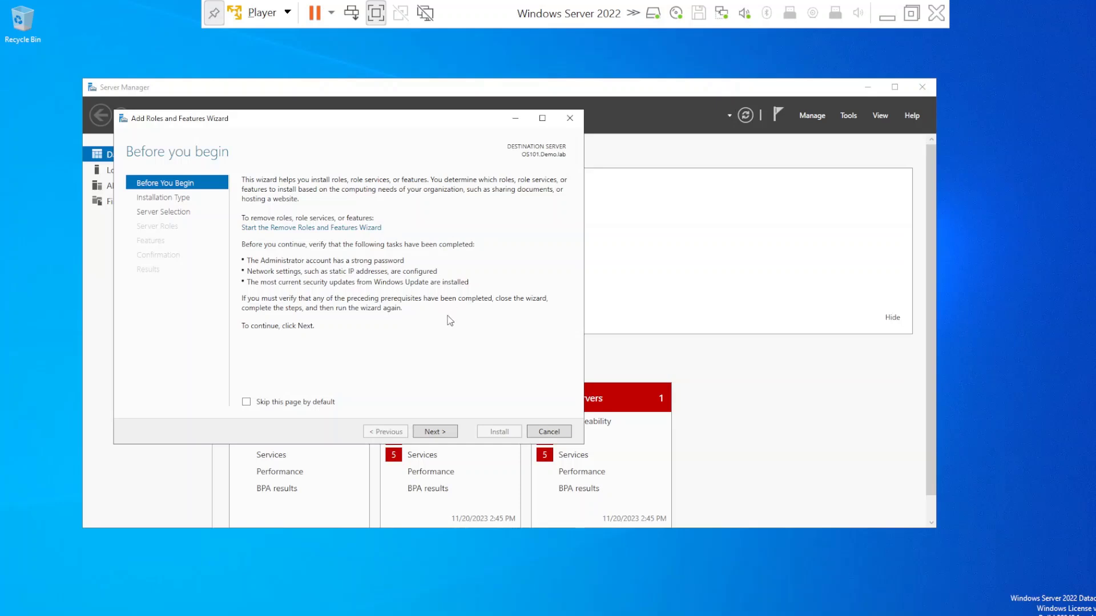
{"action": "left_click", "coordinate": [454, 436]}
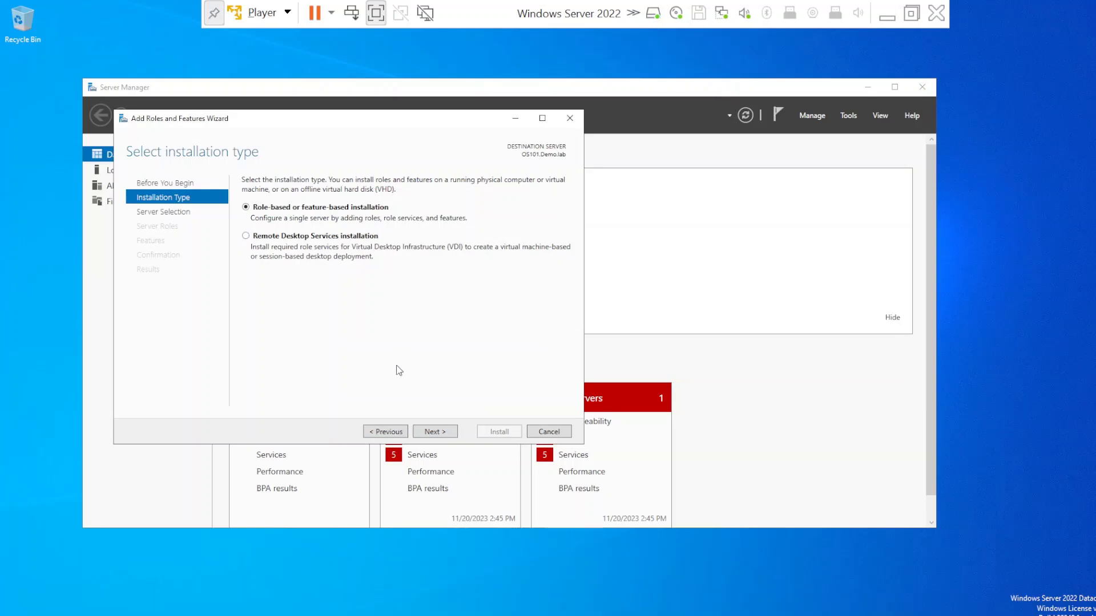
{"action": "left_click", "coordinate": [440, 434]}
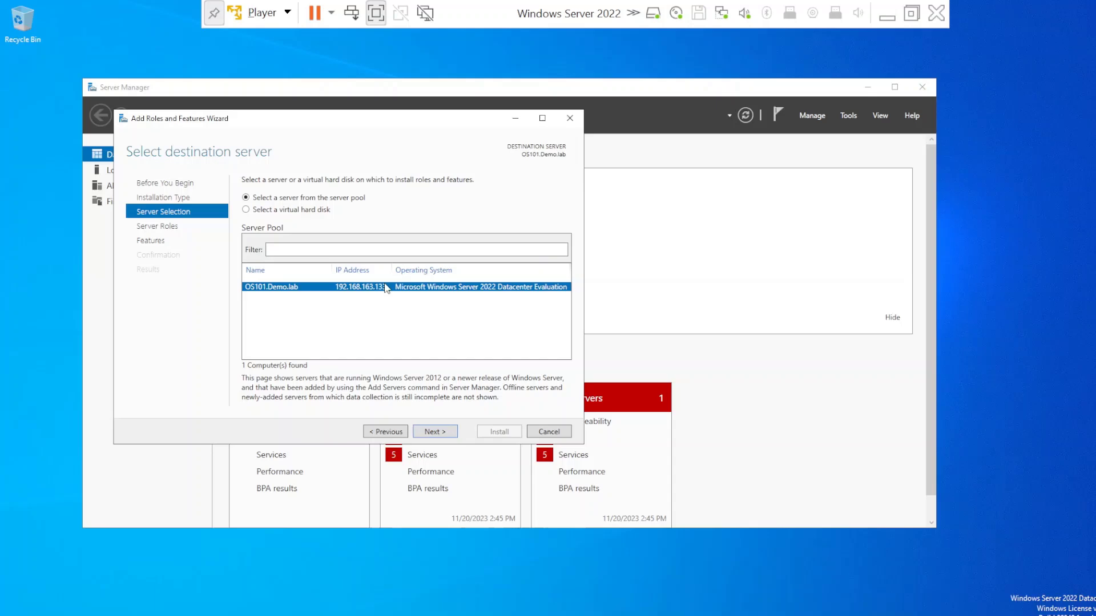
{"action": "left_click", "coordinate": [442, 433]}
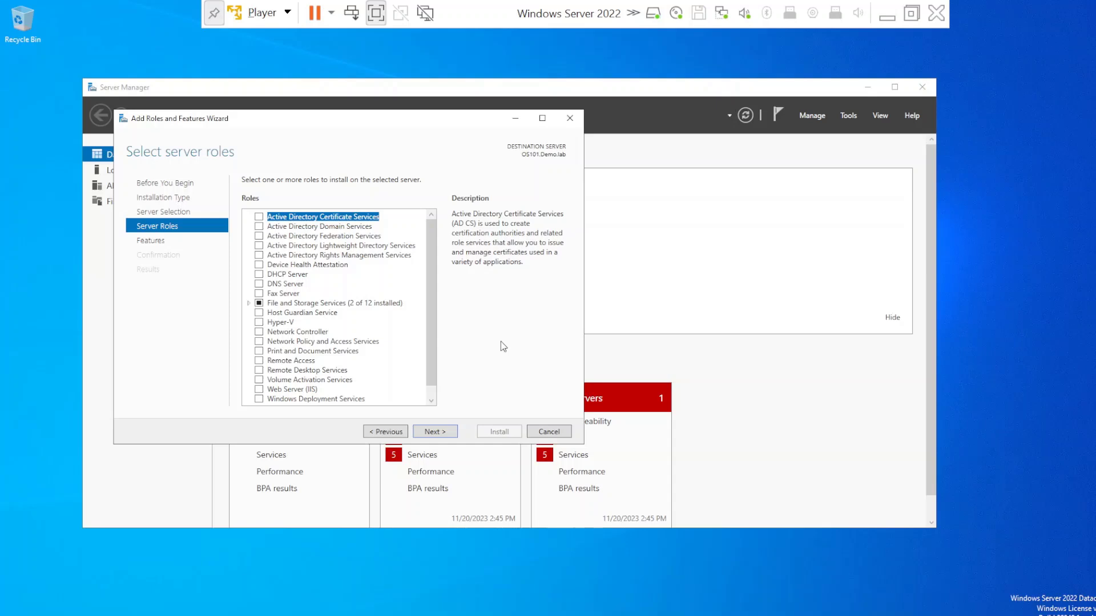
Select the DNS Server role with its management tools and continue to the installation confirmation
{"action": "left_click", "coordinate": [268, 284]}
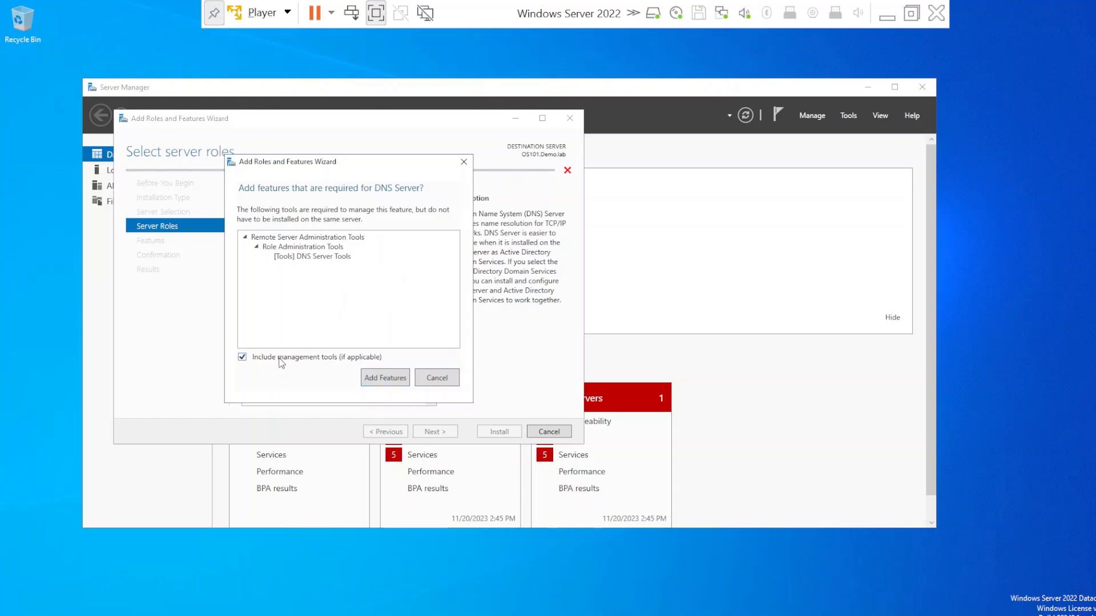
{"action": "left_click", "coordinate": [381, 379]}
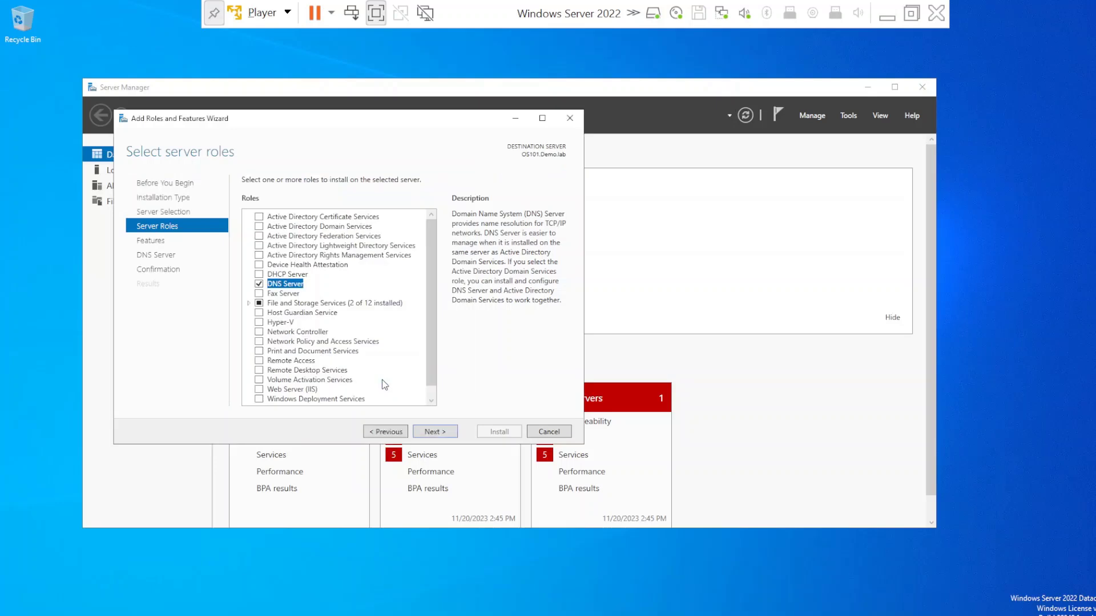
{"action": "left_click", "coordinate": [452, 432]}
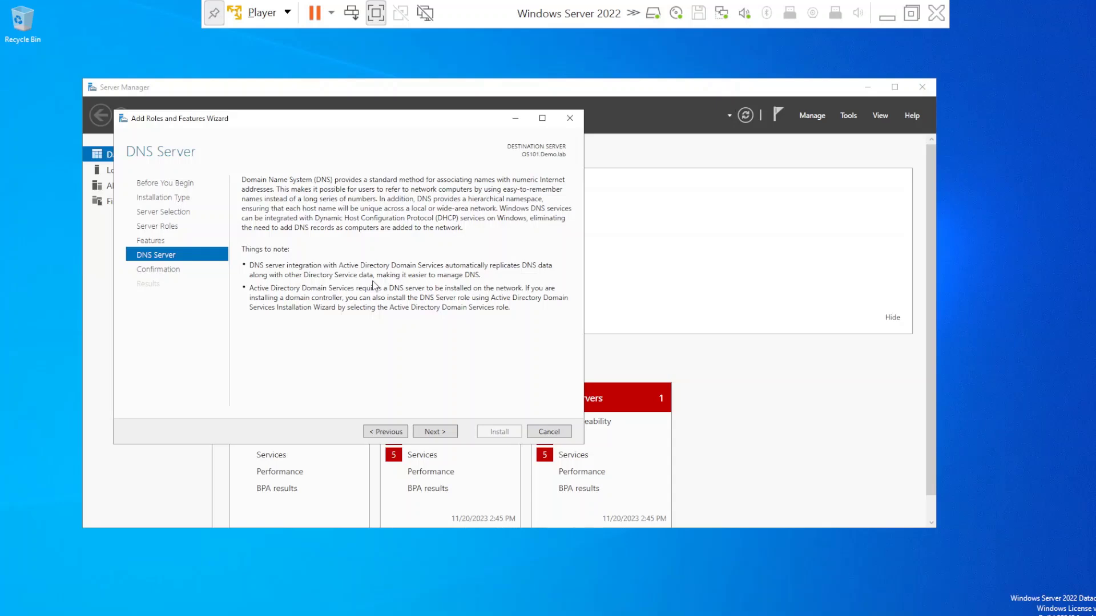
{"action": "left_click", "coordinate": [438, 431]}
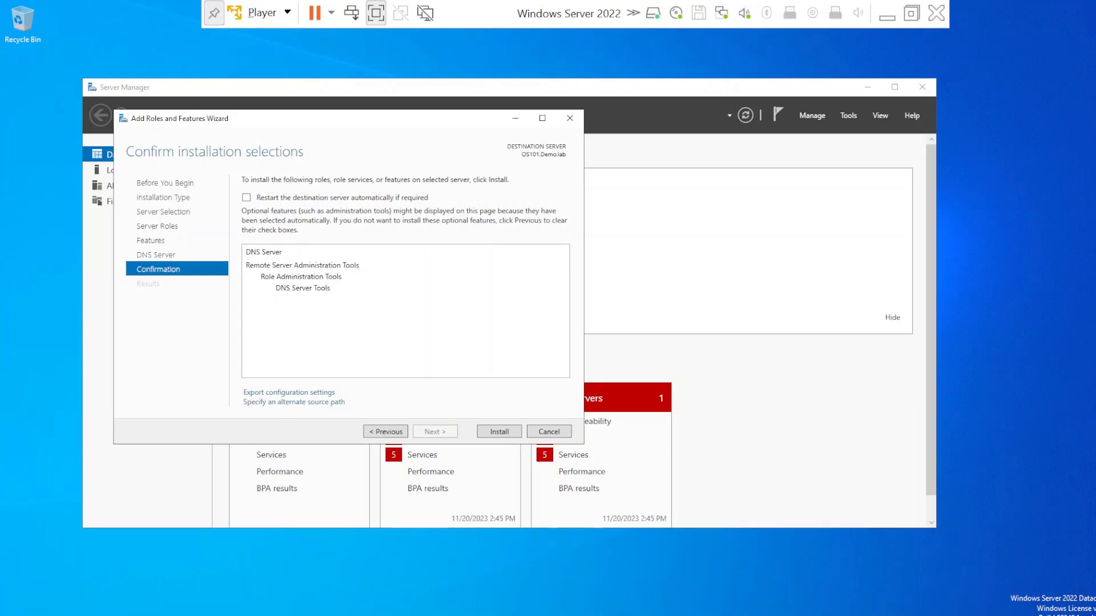
Allow automatic restart of the destination server if required, install the DNS Server role, and close the wizard
{"action": "left_click", "coordinate": [346, 198]}
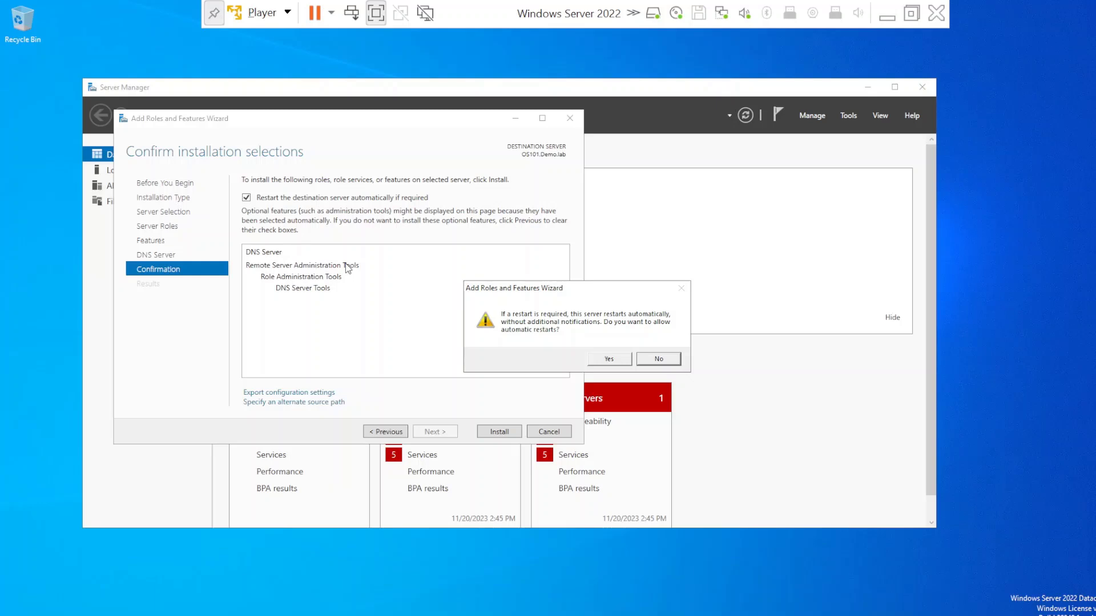
{"action": "left_click", "coordinate": [609, 359]}
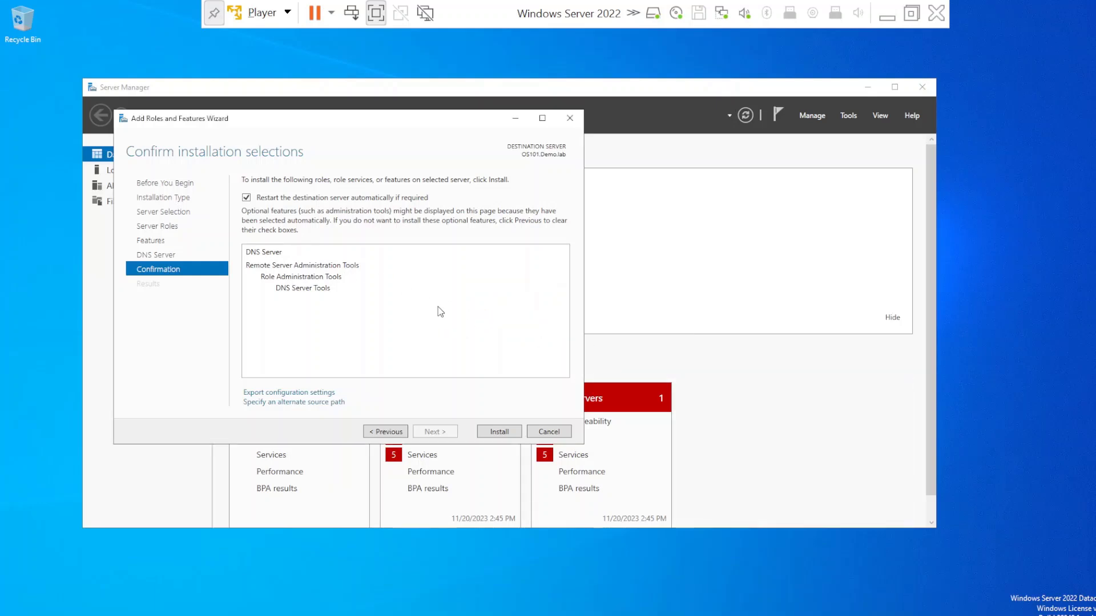
{"action": "left_click", "coordinate": [499, 432]}
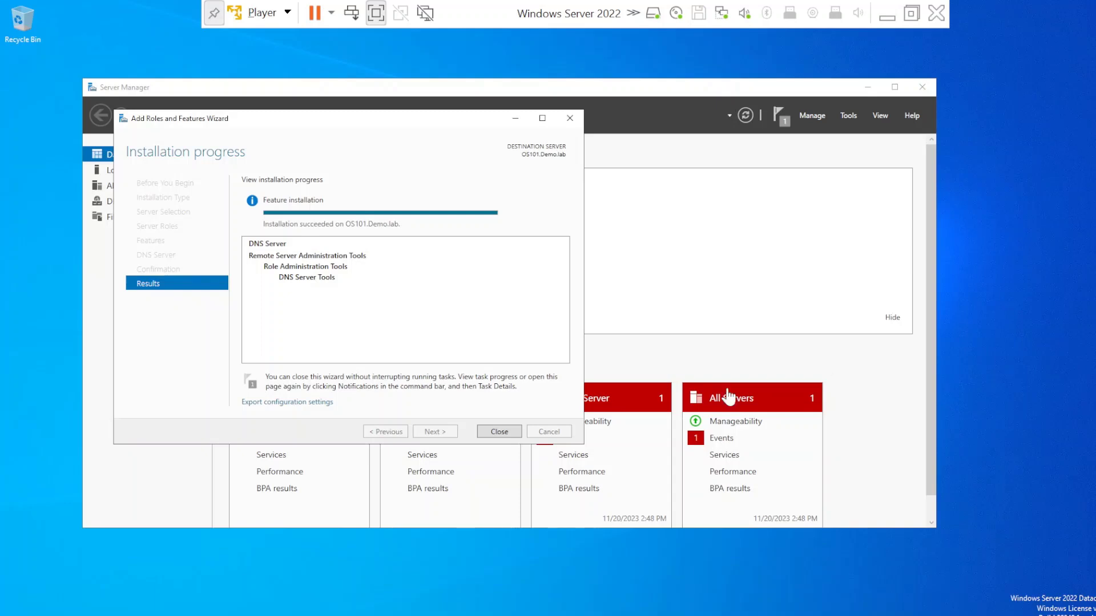
{"action": "left_click", "coordinate": [494, 433]}
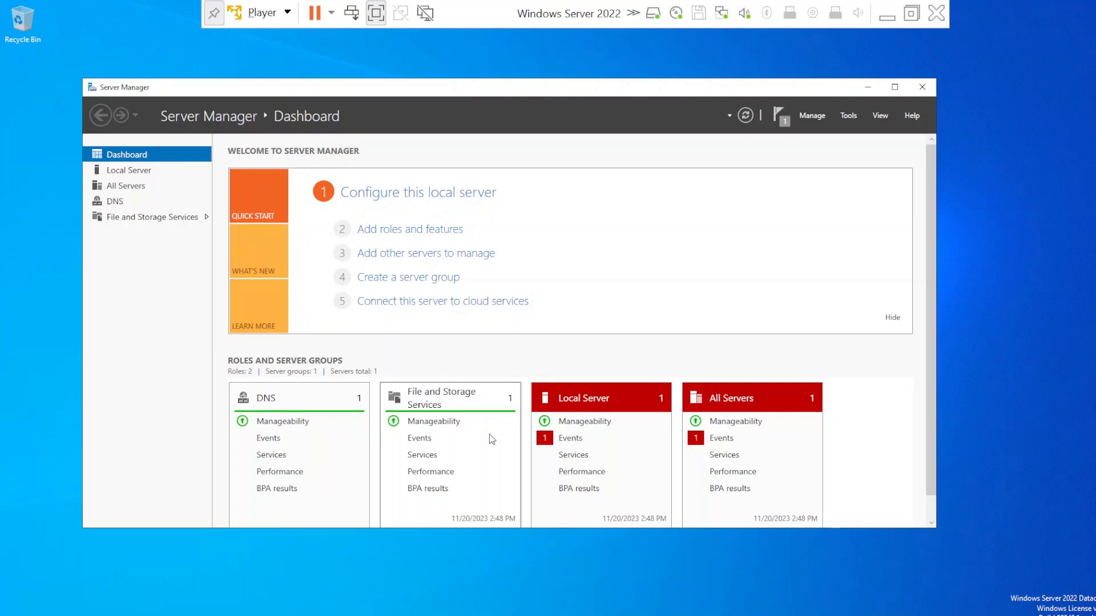
{"action": "left_click", "coordinate": [850, 117]}
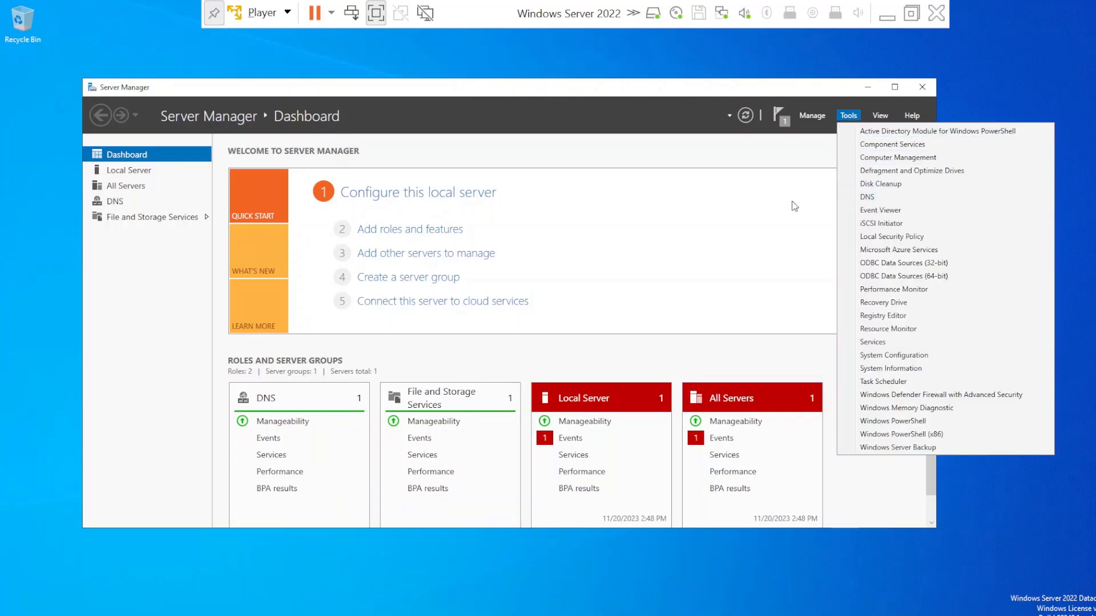
{"action": "left_click", "coordinate": [703, 286]}
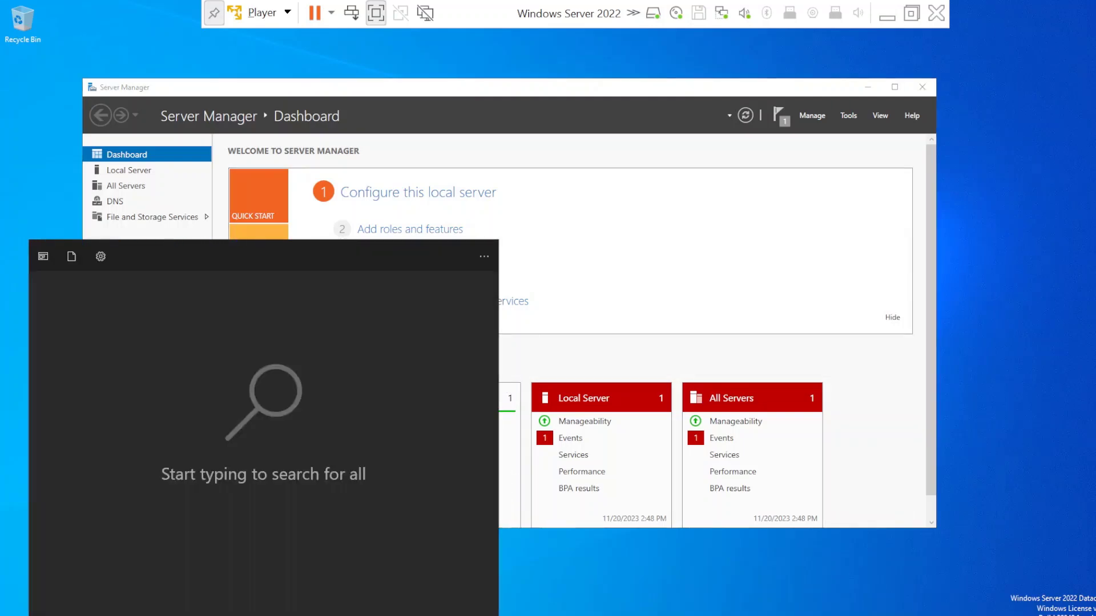
{"action": "key", "text": "super"}
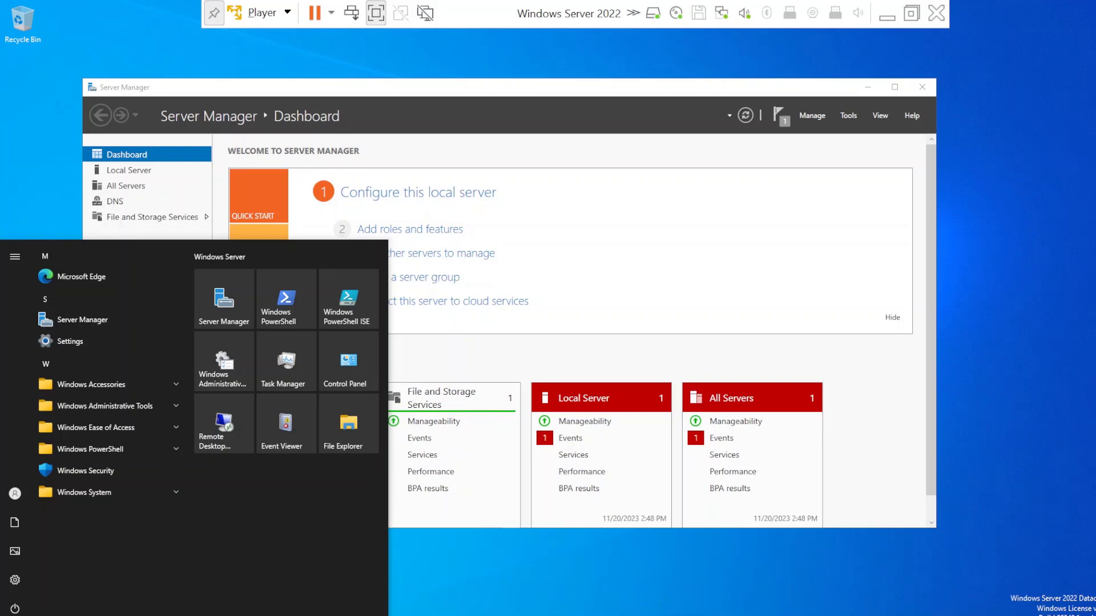
{"action": "left_click", "coordinate": [174, 409]}
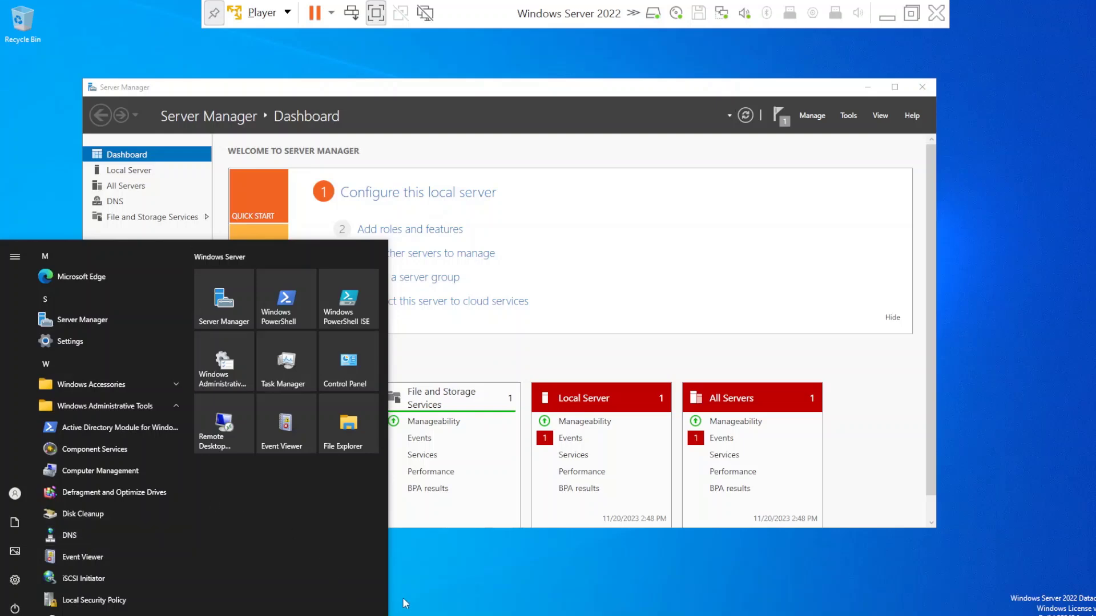
{"action": "left_click", "coordinate": [421, 584]}
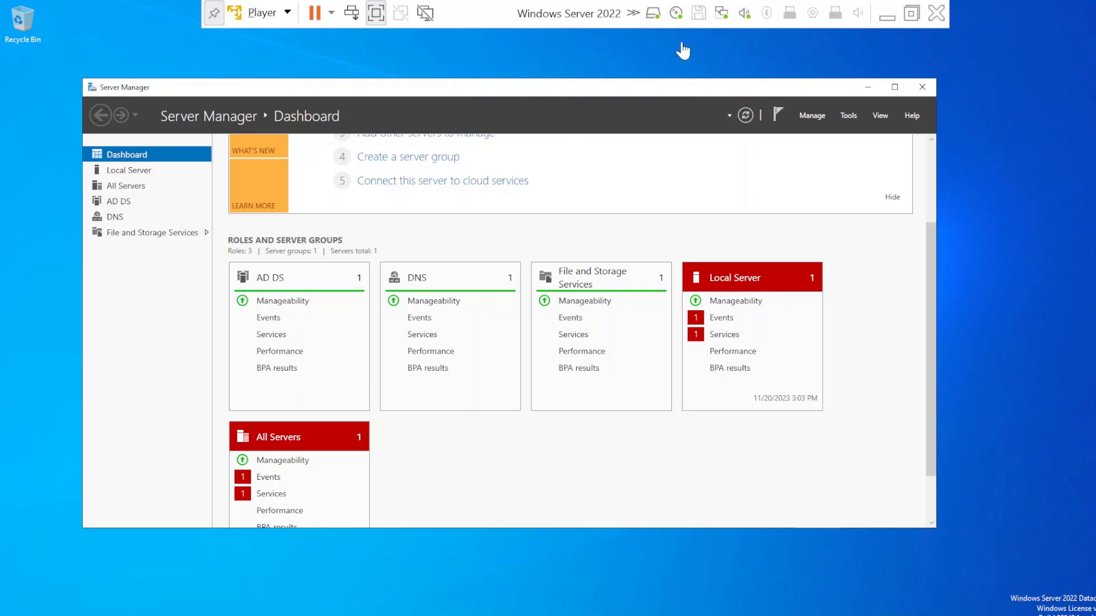
Open DNS Manager, expand server OS101 to the records of the demo.lab forward lookup zone, and enlarge the window
{"action": "left_click", "coordinate": [849, 116]}
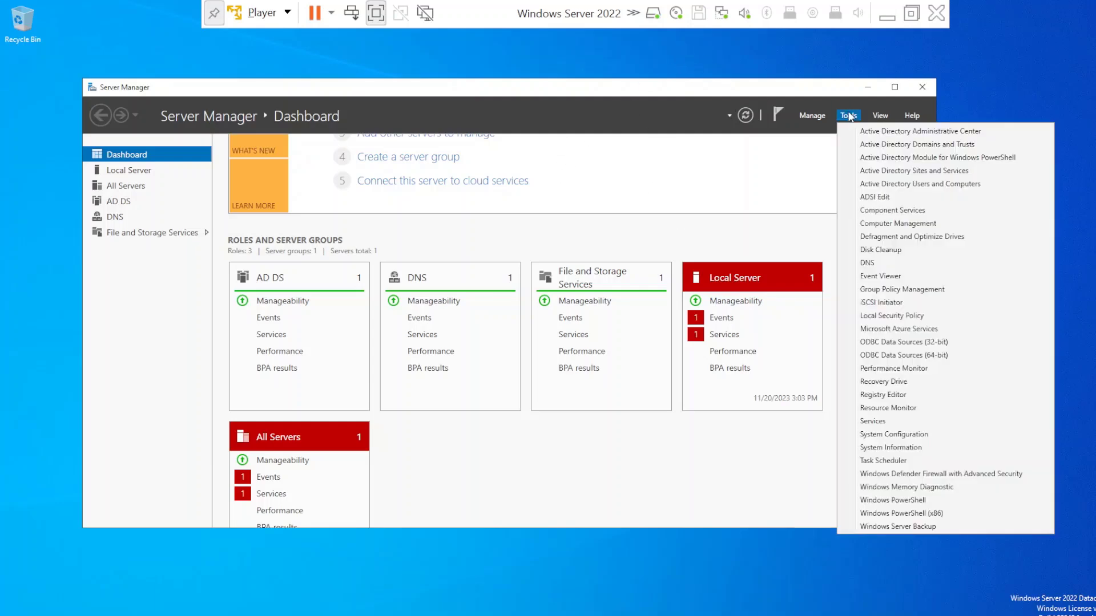
{"action": "left_click", "coordinate": [923, 262]}
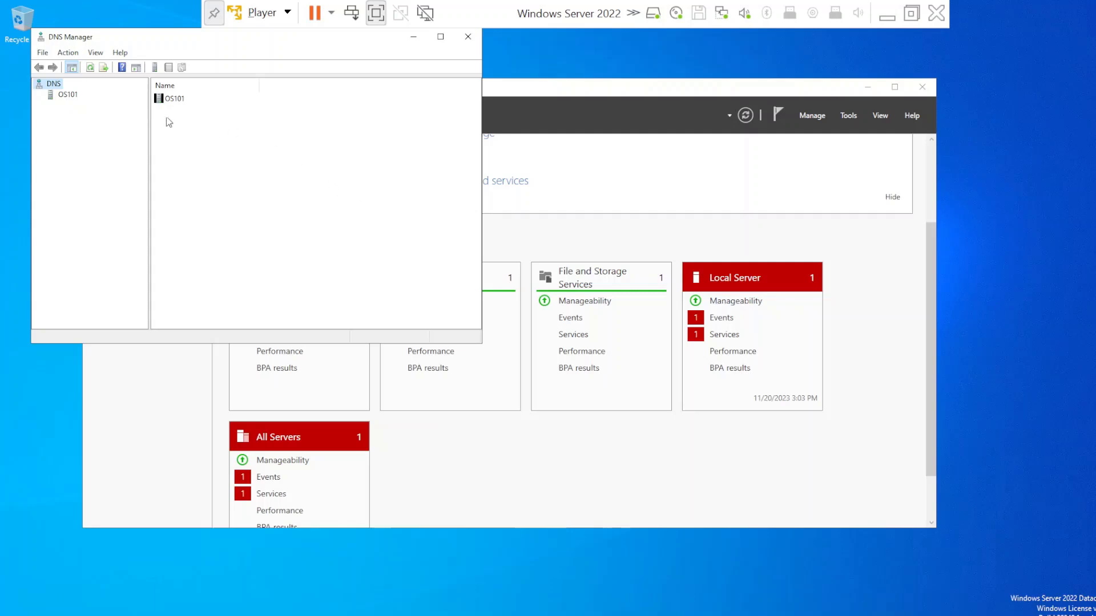
{"action": "left_click", "coordinate": [48, 96]}
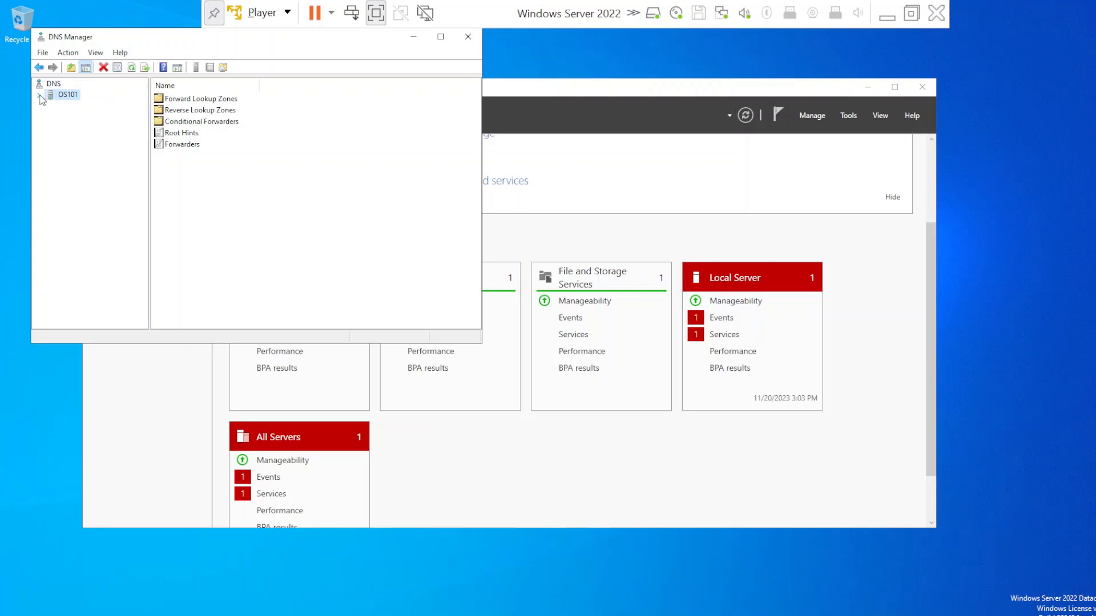
{"action": "left_click", "coordinate": [39, 96]}
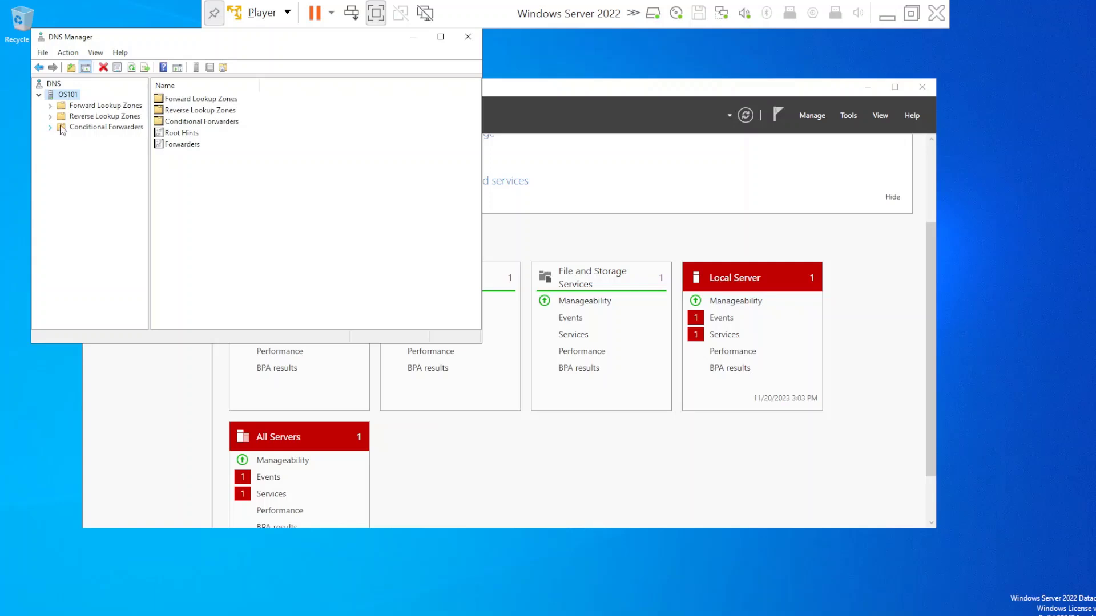
{"action": "double_click", "coordinate": [50, 107]}
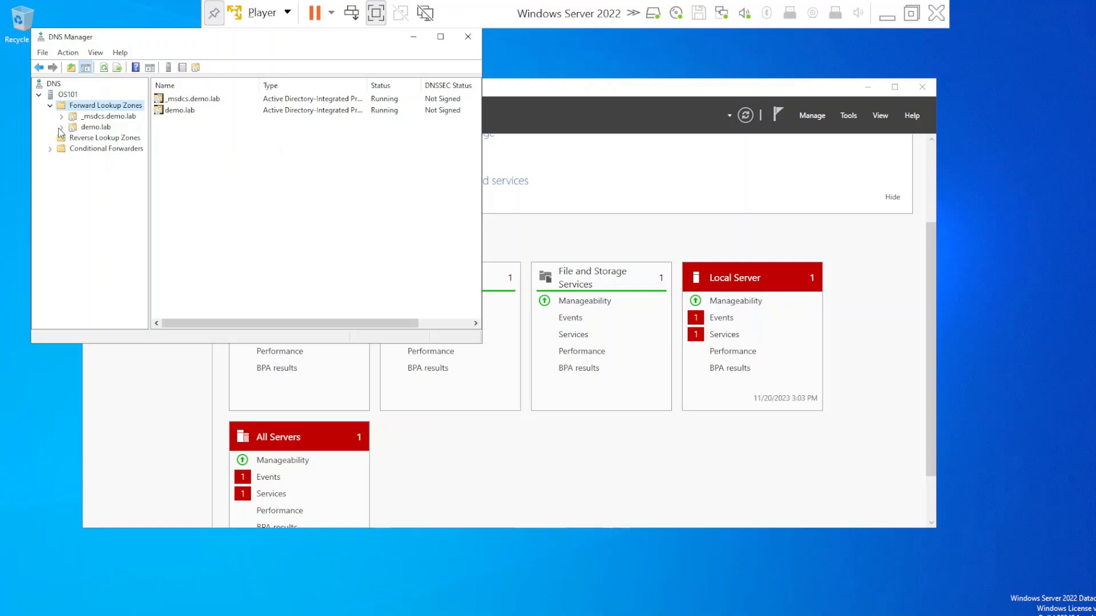
{"action": "left_click", "coordinate": [61, 127]}
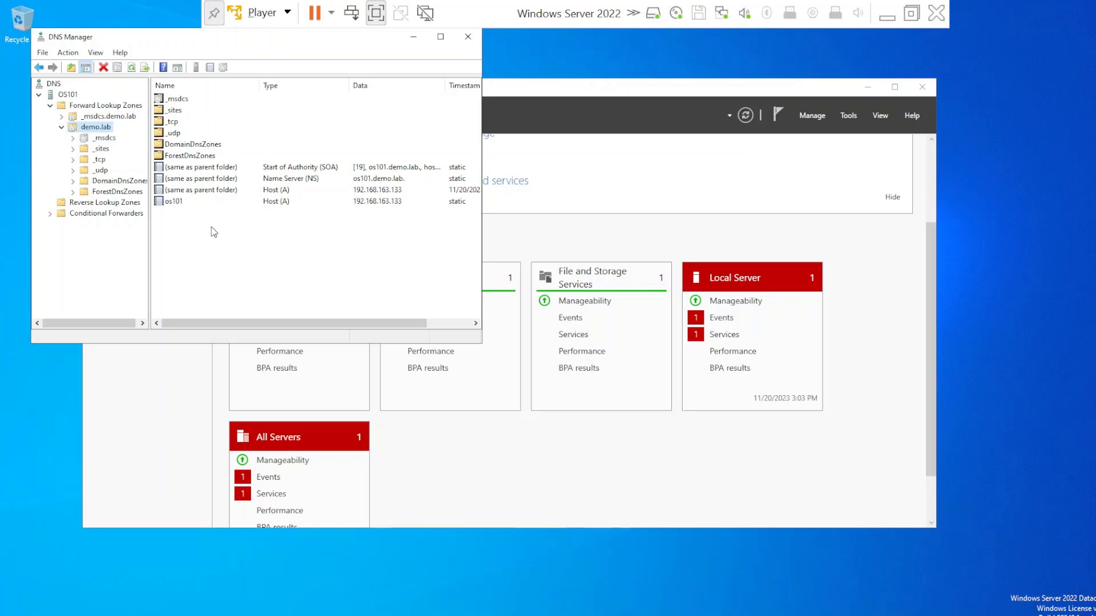
{"action": "left_click", "coordinate": [226, 197]}
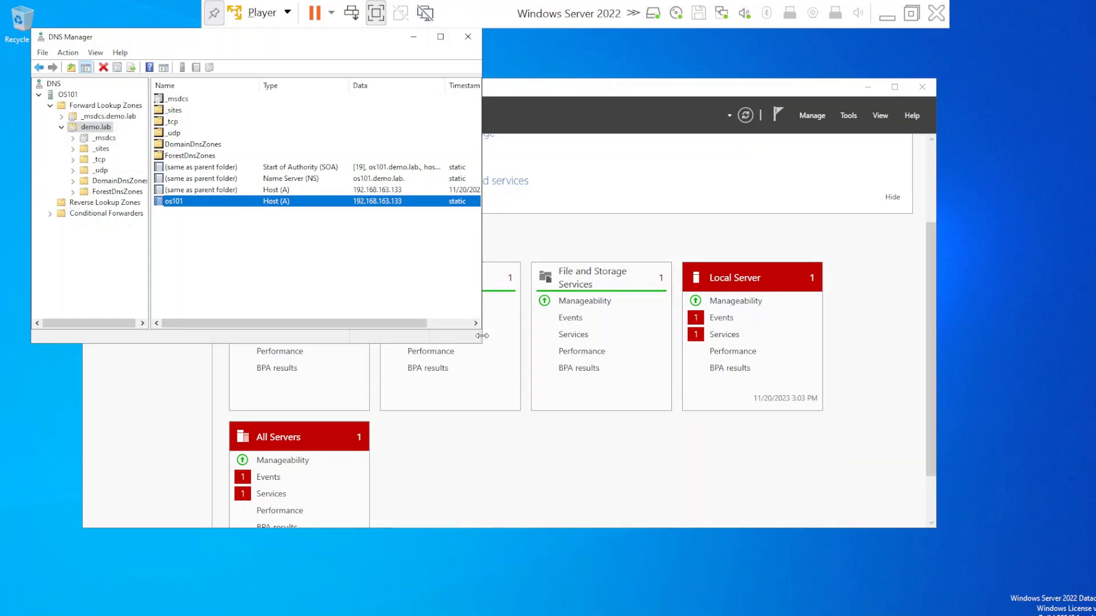
{"action": "left_click_drag", "start_coordinate": [478, 345], "coordinate": [937, 569]}
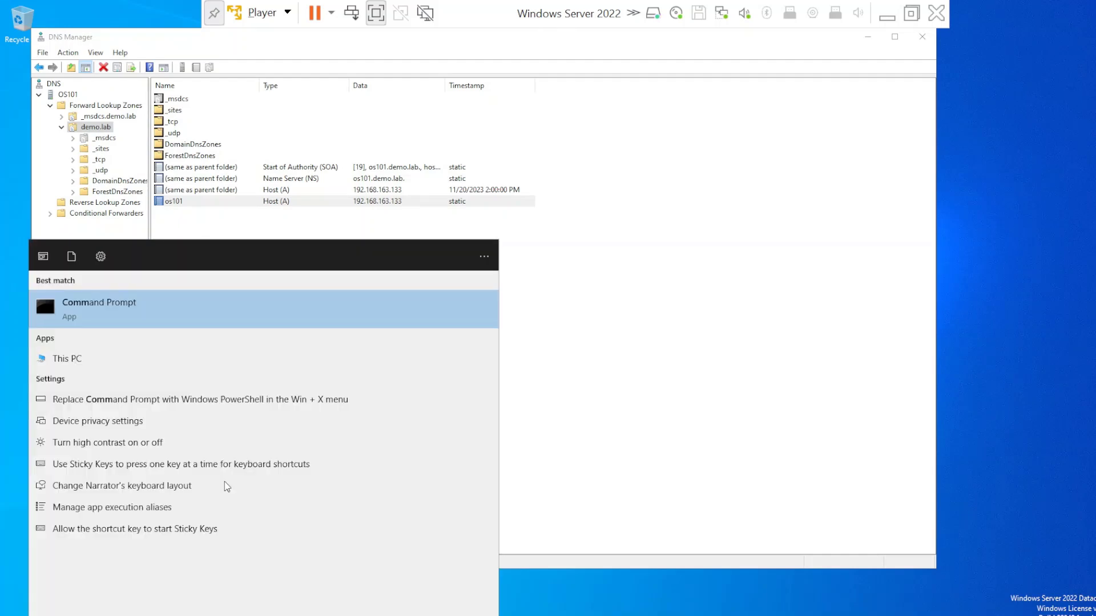
Open Command Prompt and ping os101 to test name resolution
{"action": "key", "text": "Return"}
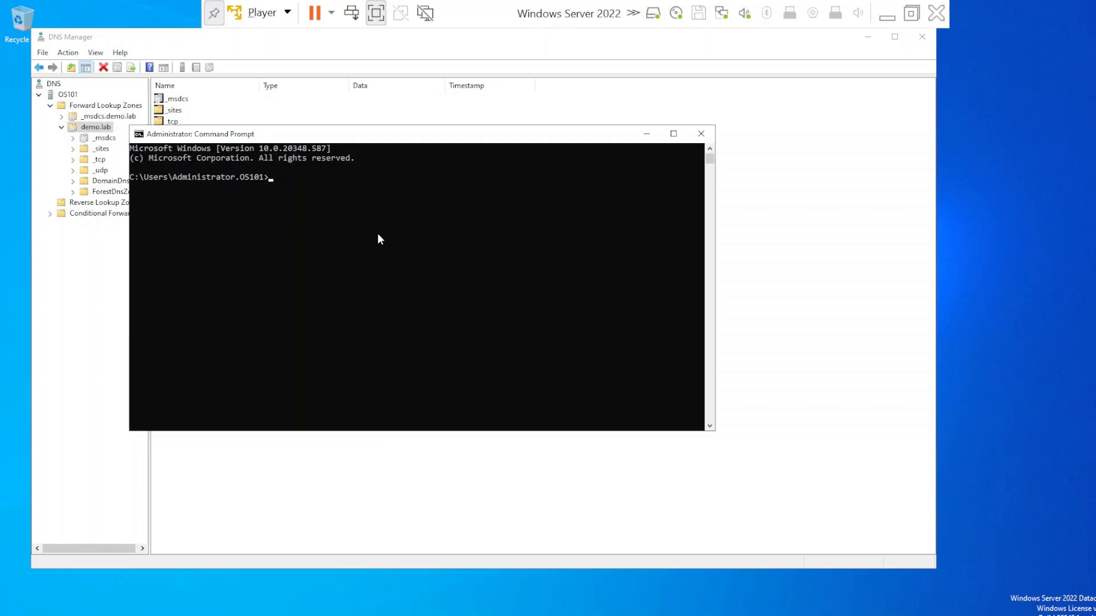
{"action": "type", "text": "ping os101"}
{"action": "key", "text": "Return"}
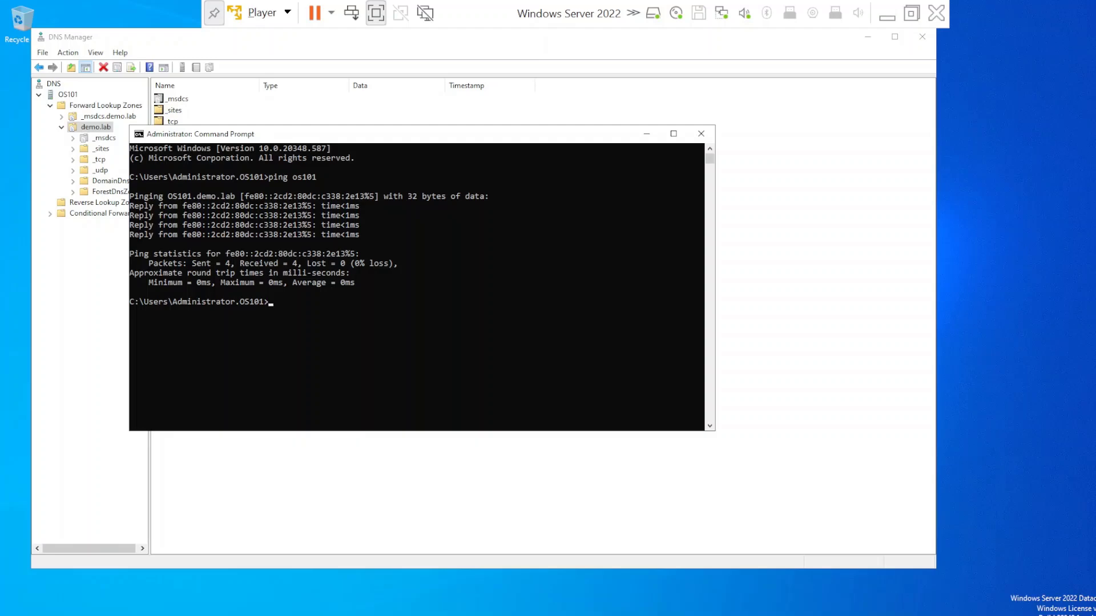
Return to DNS Manager and start a new host record named trial in the demo.lab zone
{"action": "left_click", "coordinate": [796, 279]}
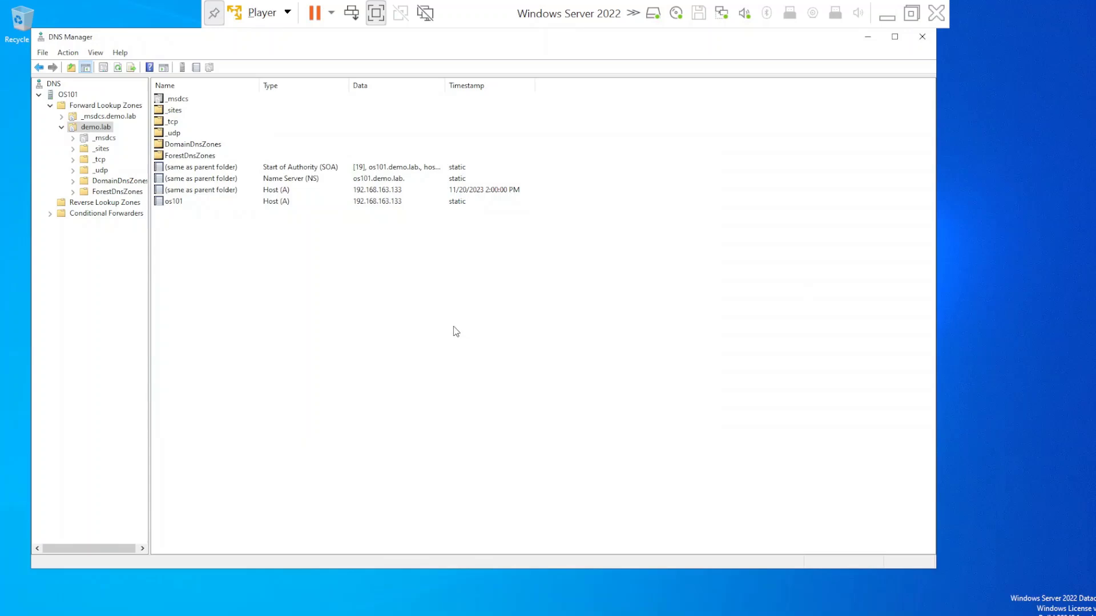
{"action": "right_click", "coordinate": [419, 297]}
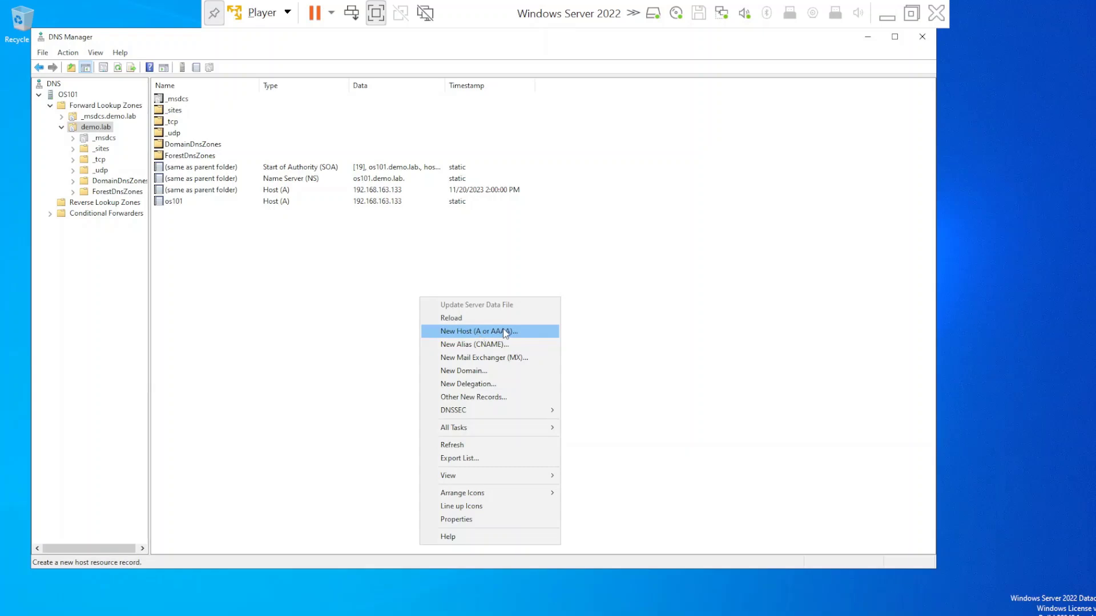
{"action": "left_click", "coordinate": [477, 334]}
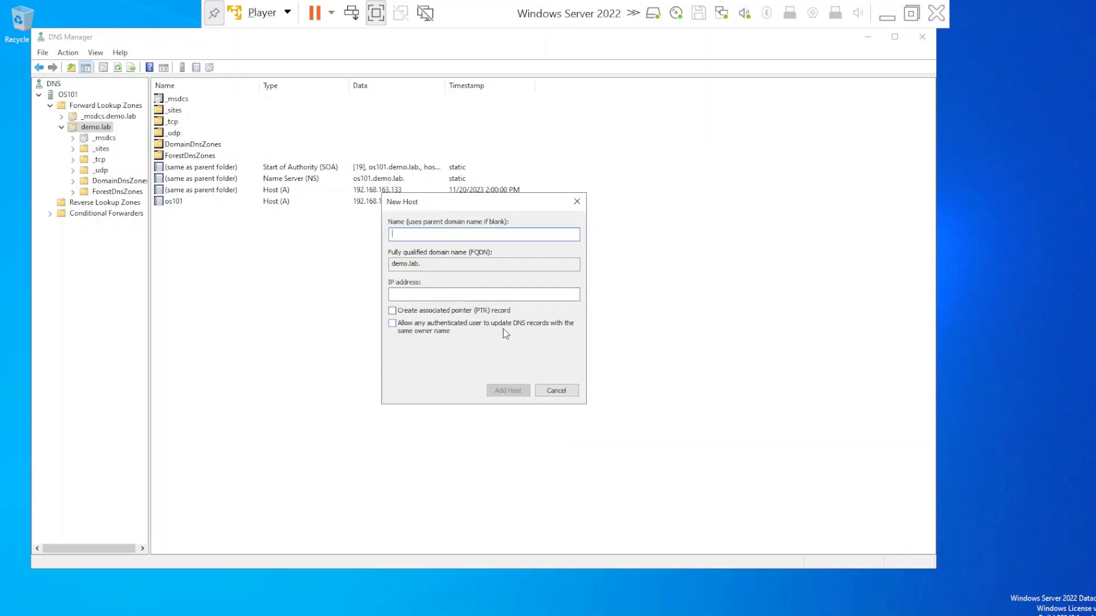
{"action": "type", "text": "trial"}
Switch to Command Prompt and ping trail before the new host record is added
{"action": "mouse_move", "coordinate": [397, 615]}
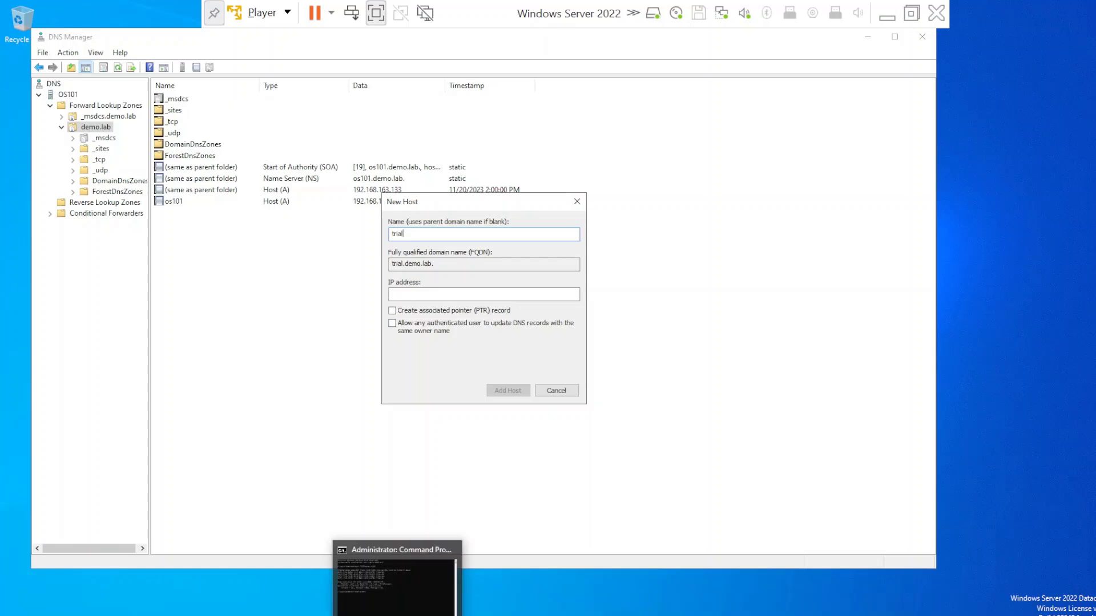
{"action": "left_click", "coordinate": [397, 596]}
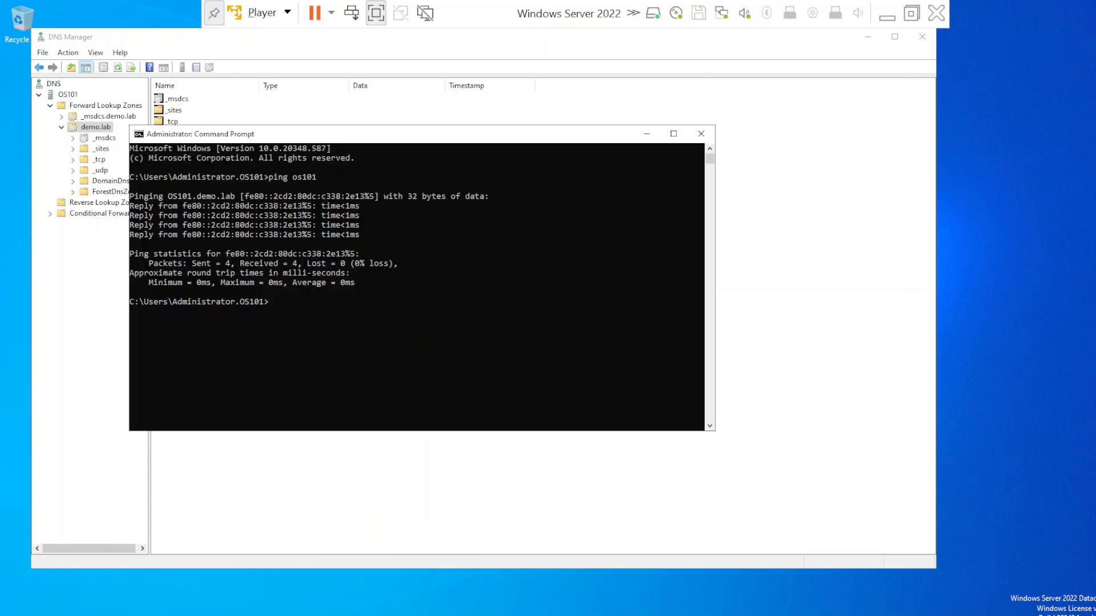
{"action": "left_click", "coordinate": [319, 320]}
{"action": "type", "text": "ping trail"}
{"action": "key", "text": "Return"}
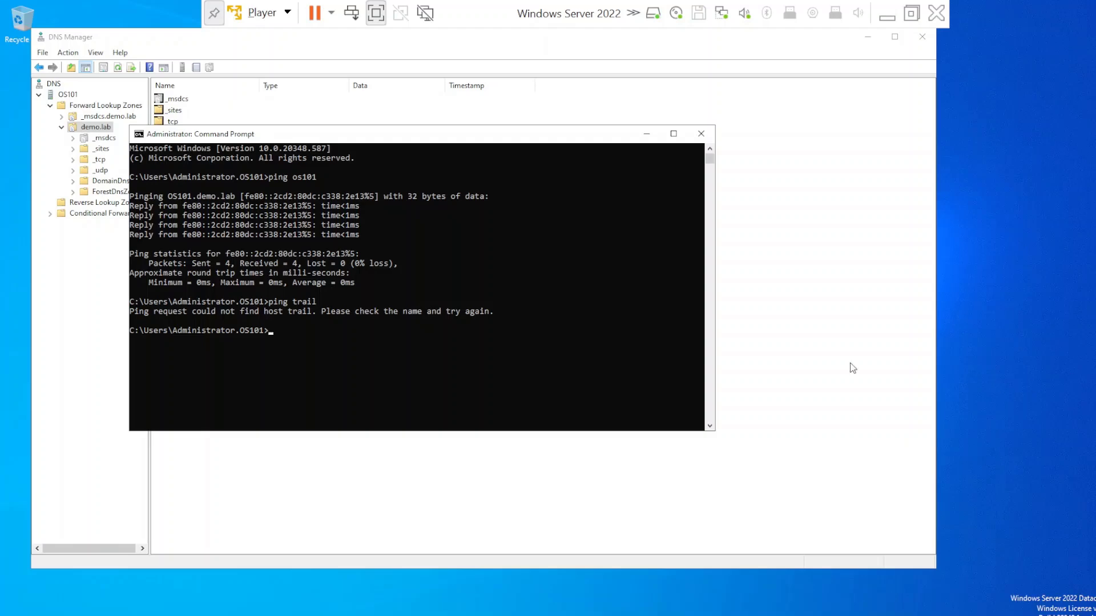
Add the trial host with IP address 192.168.163.133 and an associated pointer record, dismiss the warning, and close the dialog
{"action": "key", "text": "alt+Tab"}
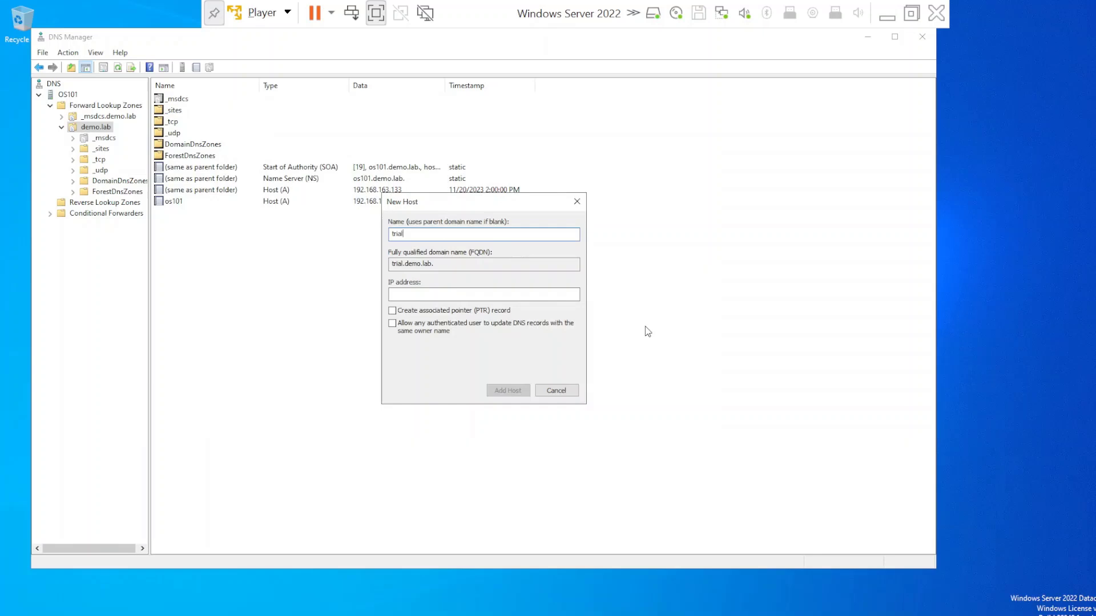
{"action": "left_click", "coordinate": [461, 293]}
{"action": "type", "text": "192. 168. 163. 1"}
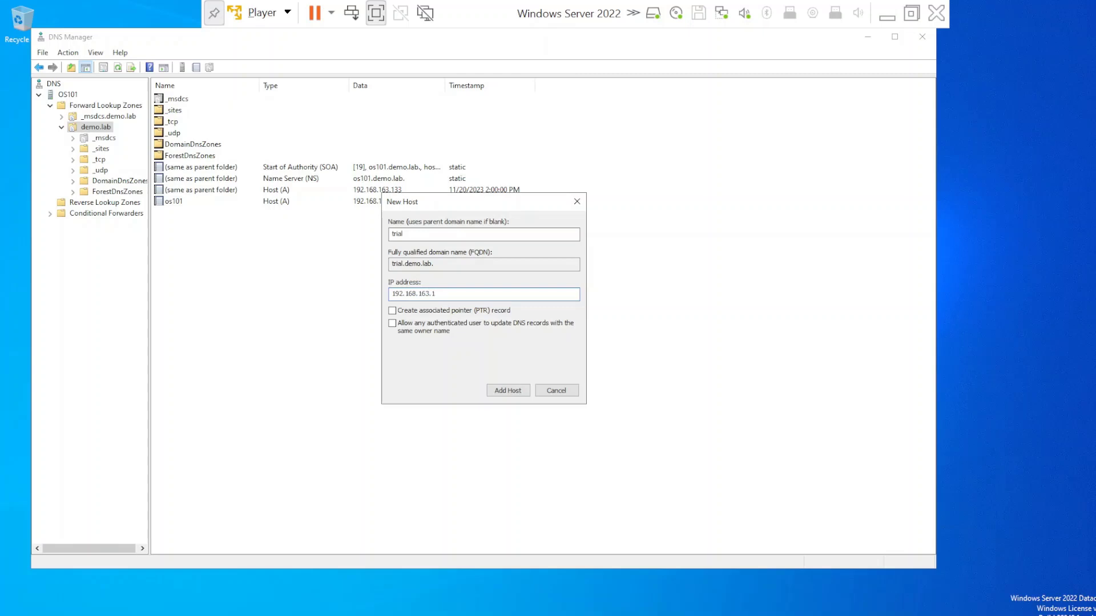
{"action": "type", "text": "33"}
{"action": "left_click", "coordinate": [393, 311]}
{"action": "left_click", "coordinate": [511, 391]}
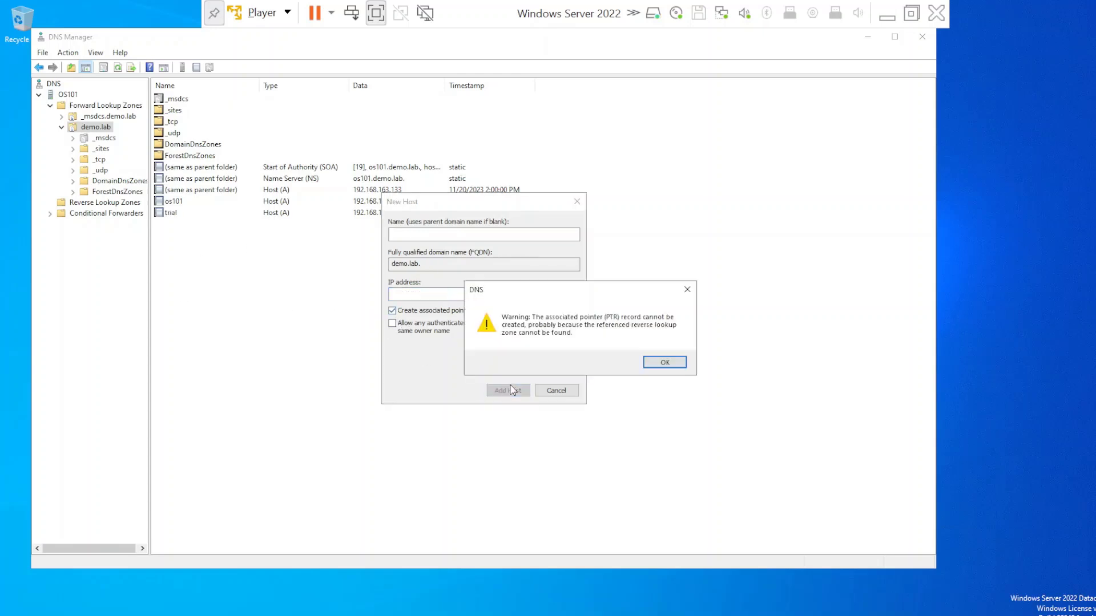
{"action": "left_click", "coordinate": [665, 364]}
{"action": "key", "text": "Escape"}
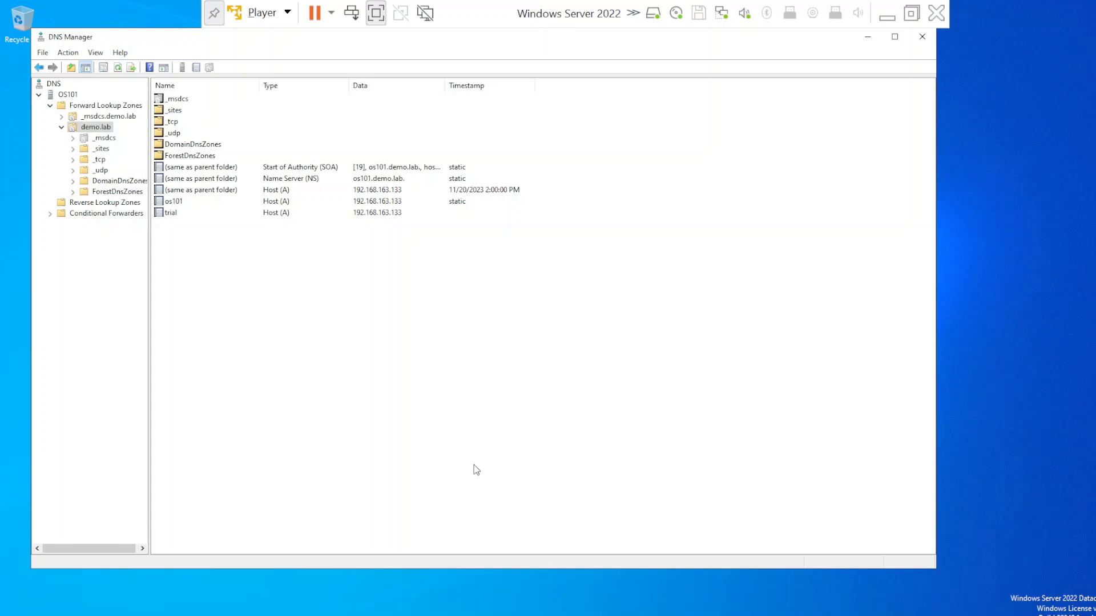
Flush the DNS resolver cache in Command Prompt with ipconfig /flushdns
{"action": "key", "text": "alt+Tab"}
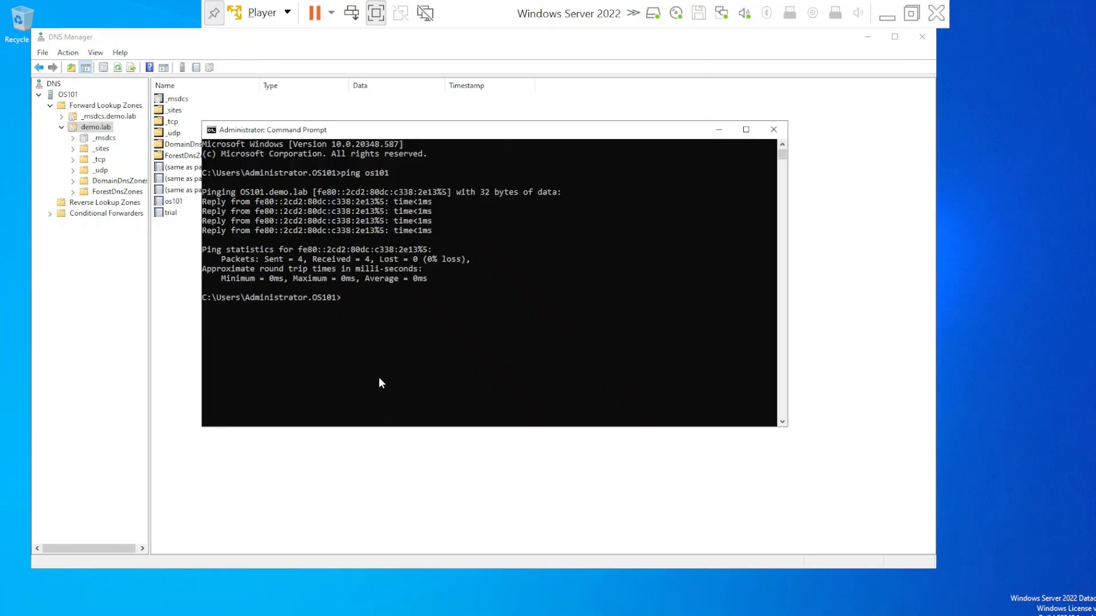
{"action": "type", "text": "ipconi"}
{"action": "type", "text": "ig"}
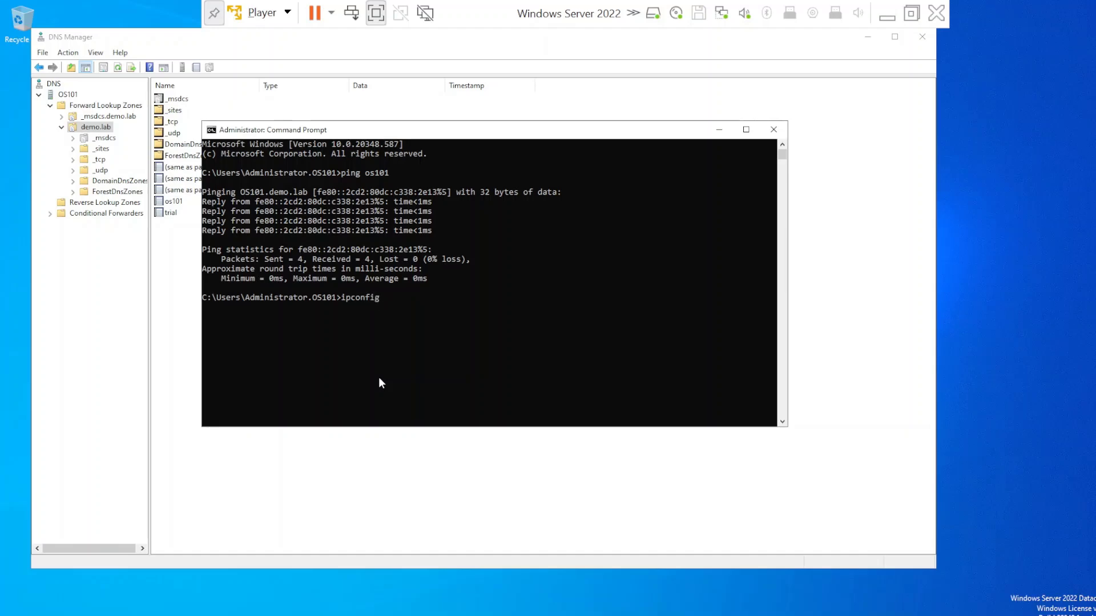
{"action": "type", "text": " /flushdns"}
{"action": "key", "text": "Return"}
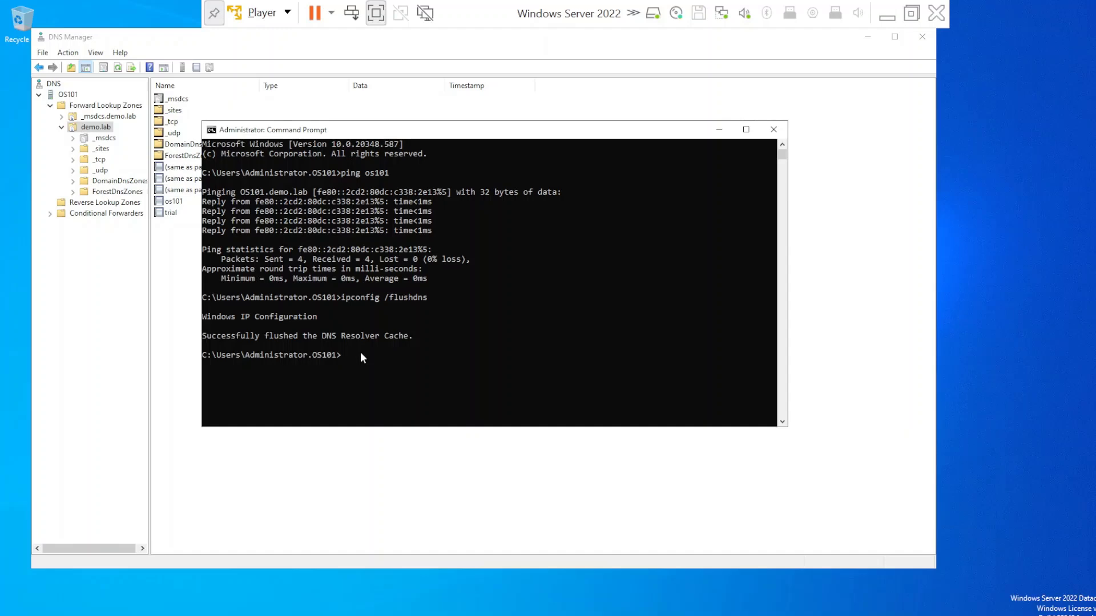
Ping trial to test the new host record, and close Command Prompt and DNS Manager
{"action": "type", "text": "ping trial"}
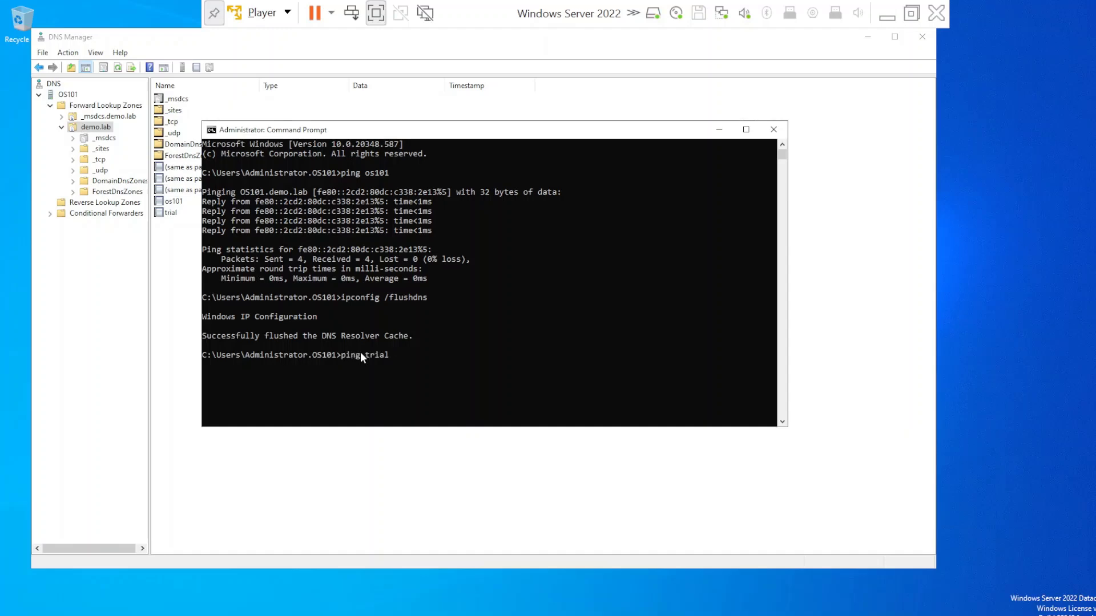
{"action": "key", "text": "Return"}
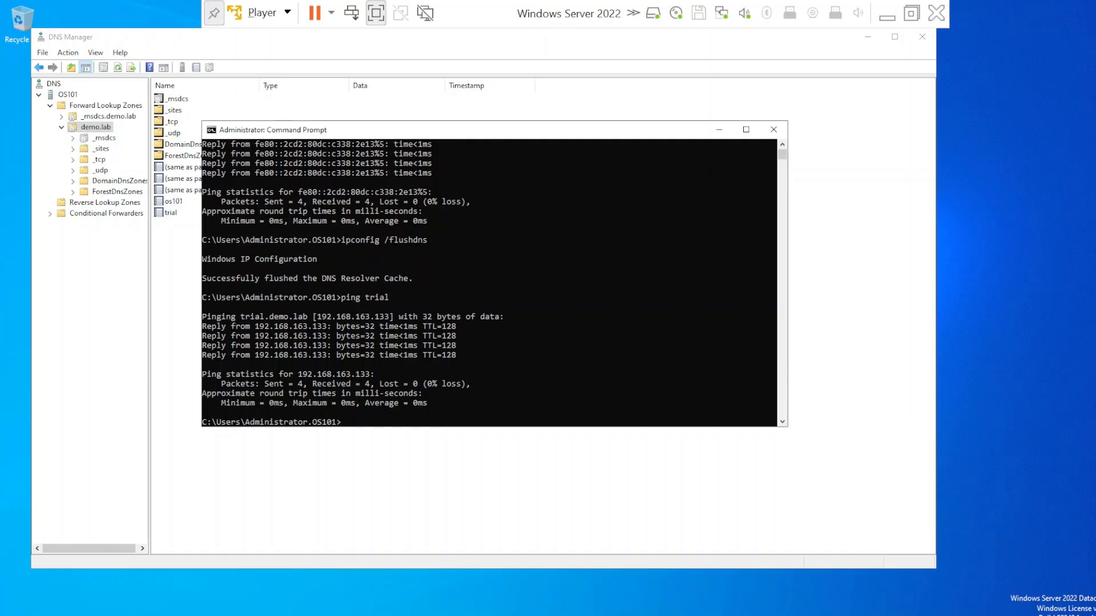
{"action": "left_click", "coordinate": [773, 129]}
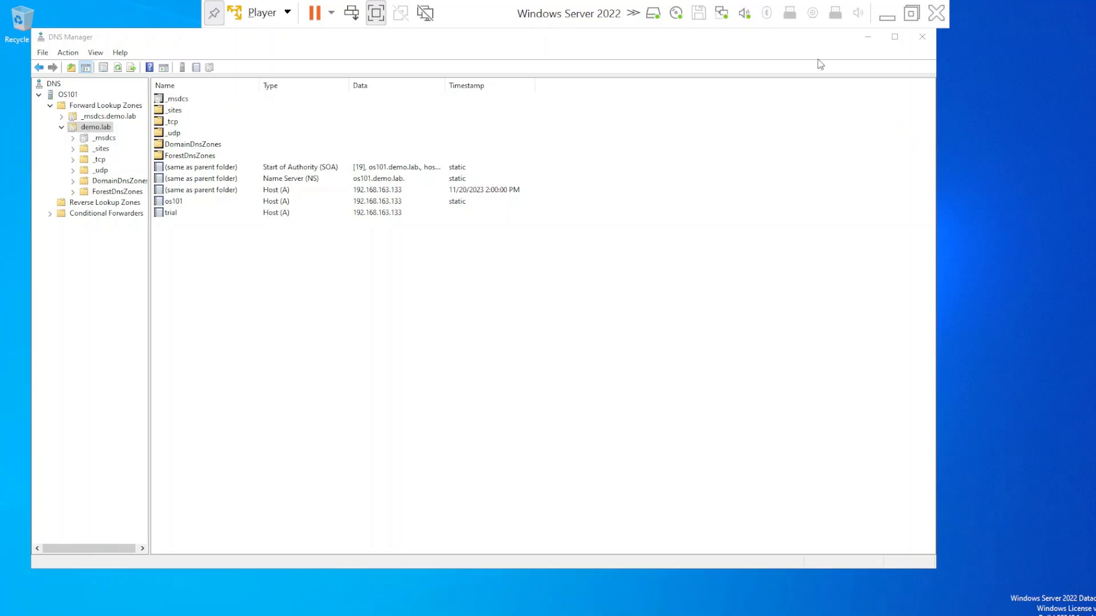
{"action": "left_click", "coordinate": [922, 36]}
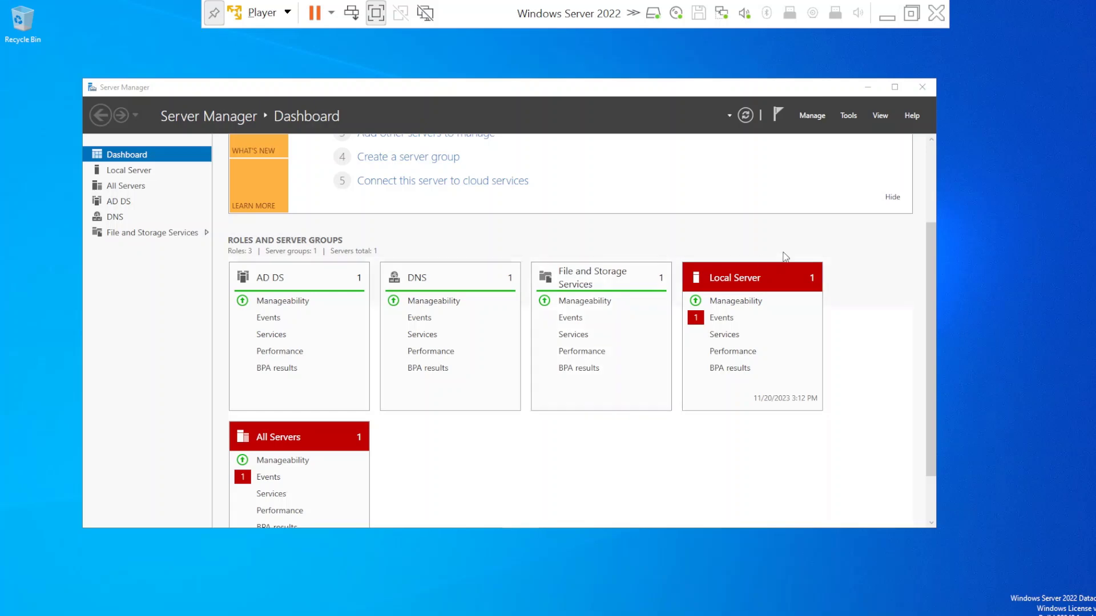
Reopen DNS Manager and, in the properties of server OS101, limit listening to the IP address 192.168.163.133
{"action": "left_click", "coordinate": [848, 116]}
{"action": "left_click", "coordinate": [881, 264]}
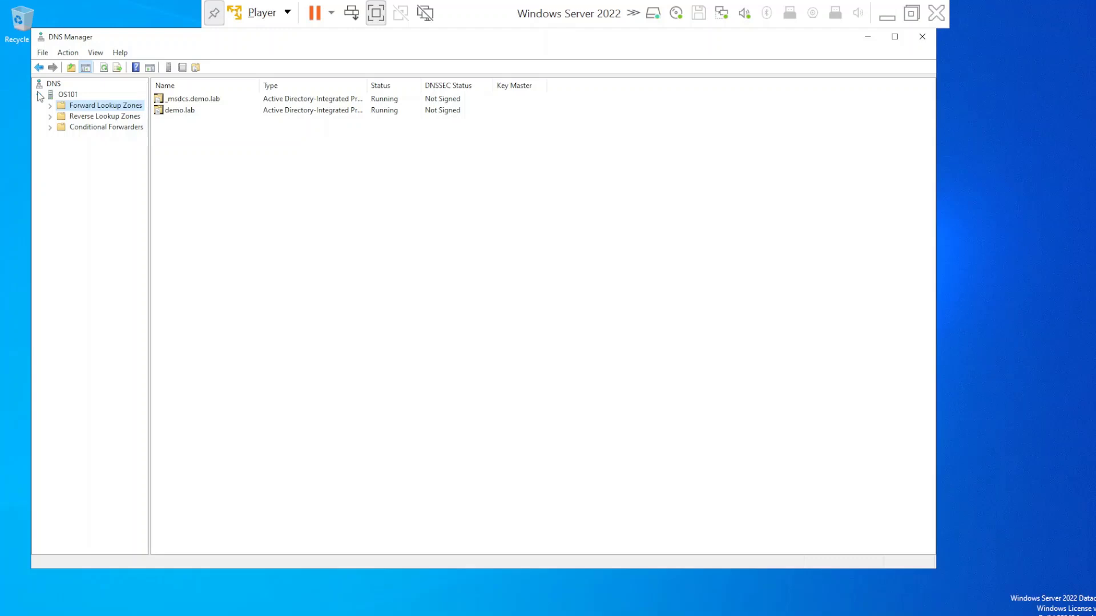
{"action": "left_click", "coordinate": [67, 96]}
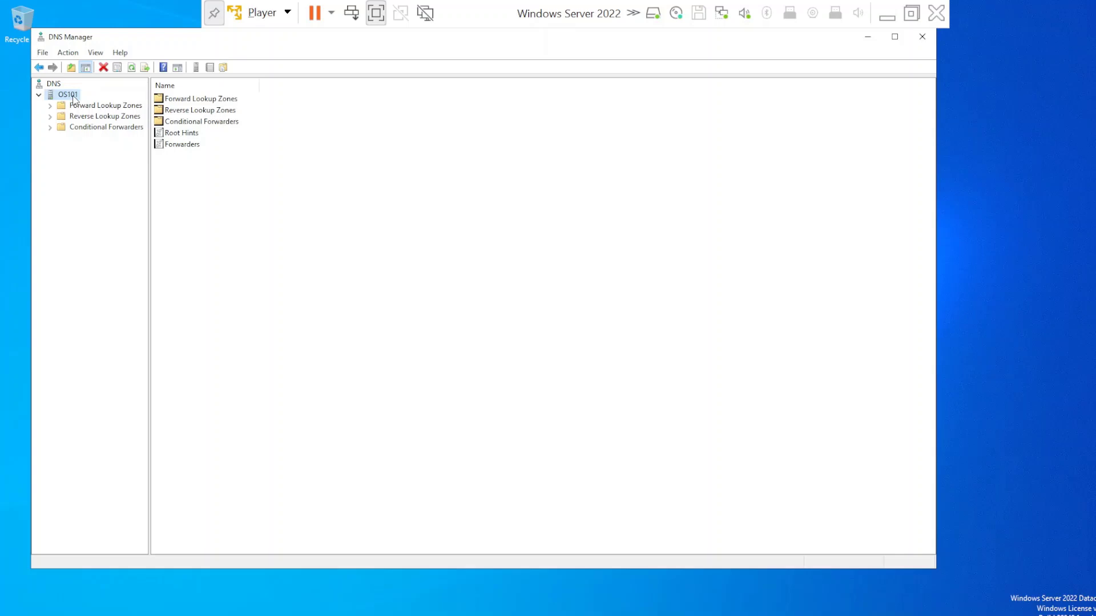
{"action": "right_click", "coordinate": [72, 98]}
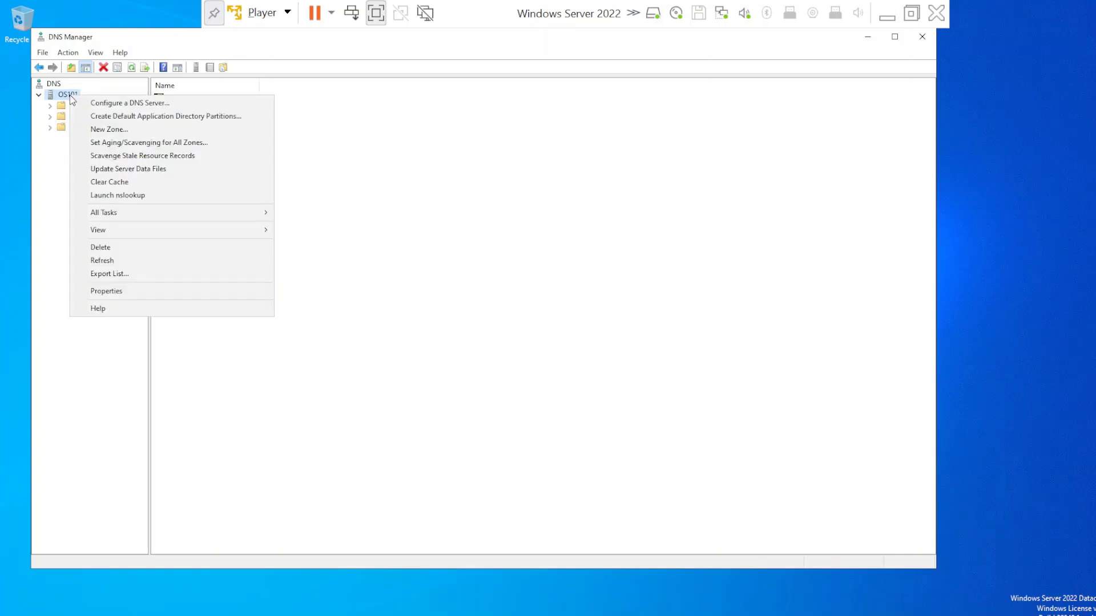
{"action": "left_click", "coordinate": [152, 293]}
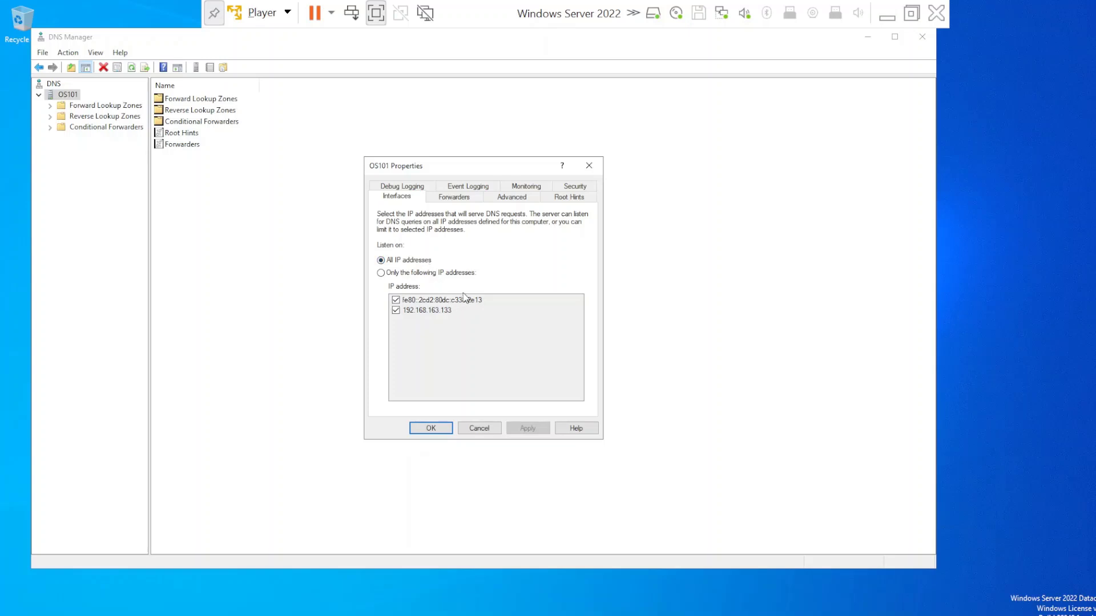
{"action": "left_click", "coordinate": [381, 273]}
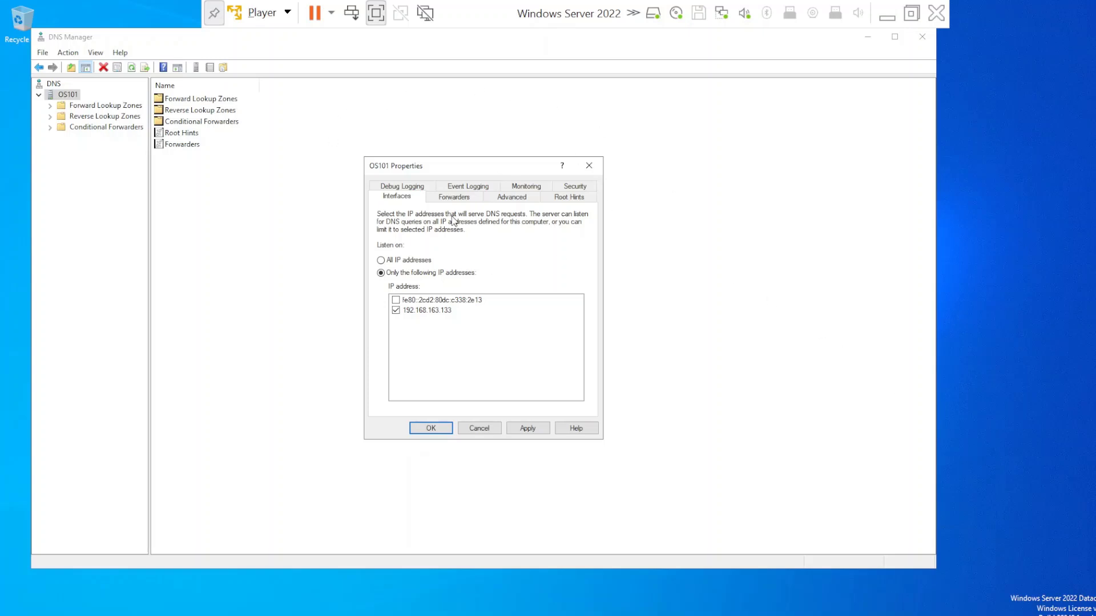
Review the root hints and forwarders in the OS101 server properties
{"action": "left_click", "coordinate": [564, 200]}
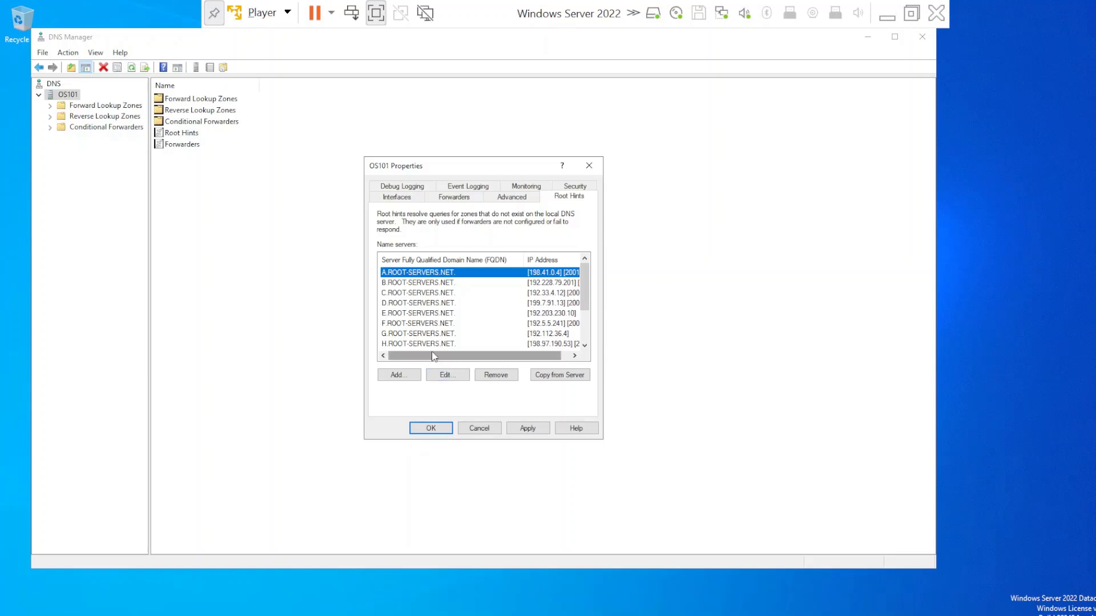
{"action": "left_click", "coordinate": [466, 200]}
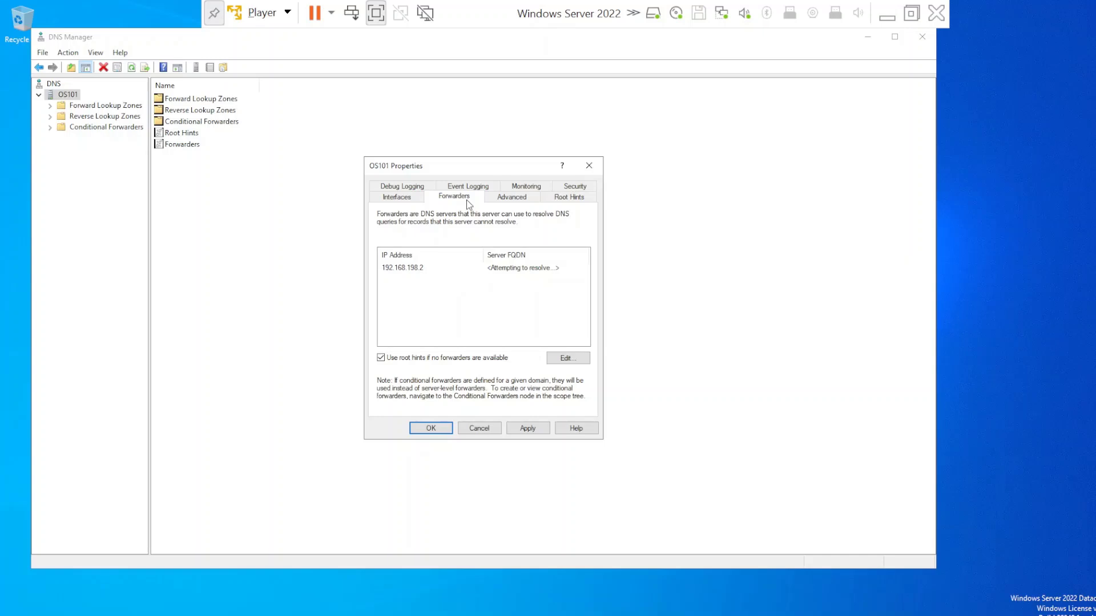